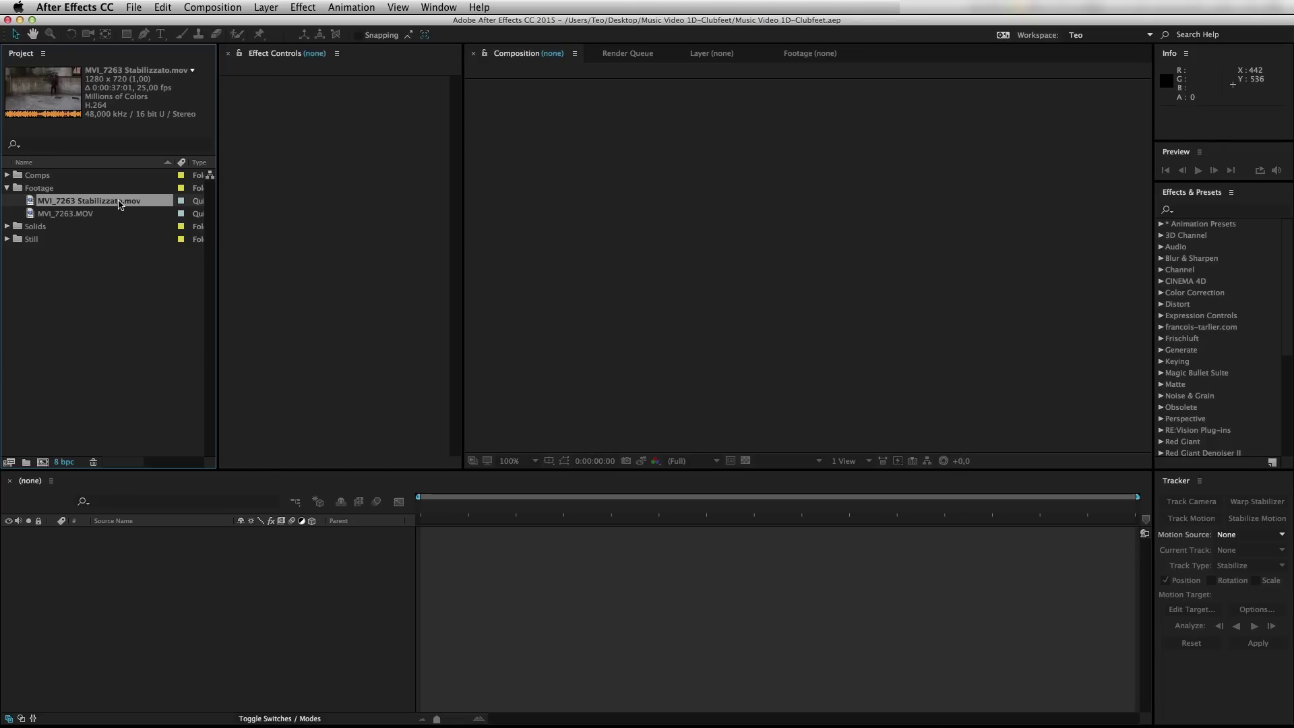
# - Create a composition from MVI_7263 Stabilizzato.mov and run the 3D Camera Tracker on its layer with the advanced options expanded
pyautogui.moveTo(77, 196); pyautogui.dragTo(42, 461)
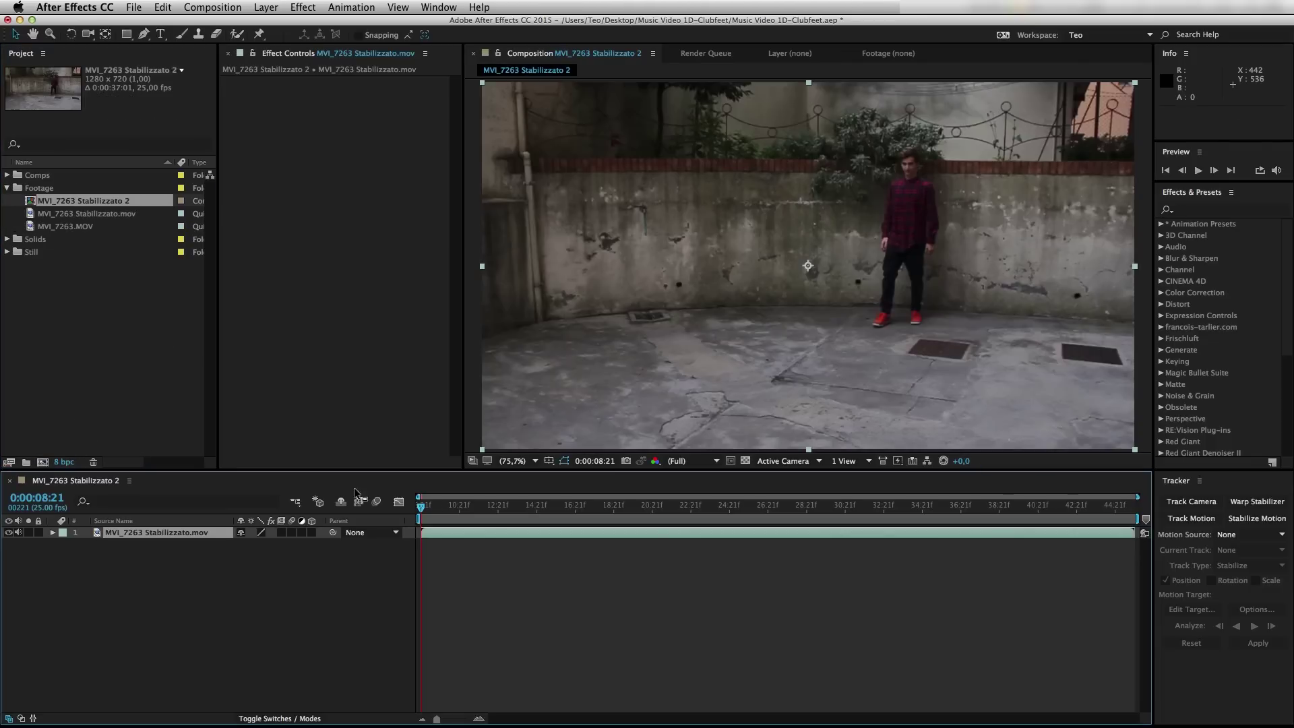
pyautogui.moveTo(425, 509); pyautogui.dragTo(574, 507)
pyautogui.click(1190, 501)
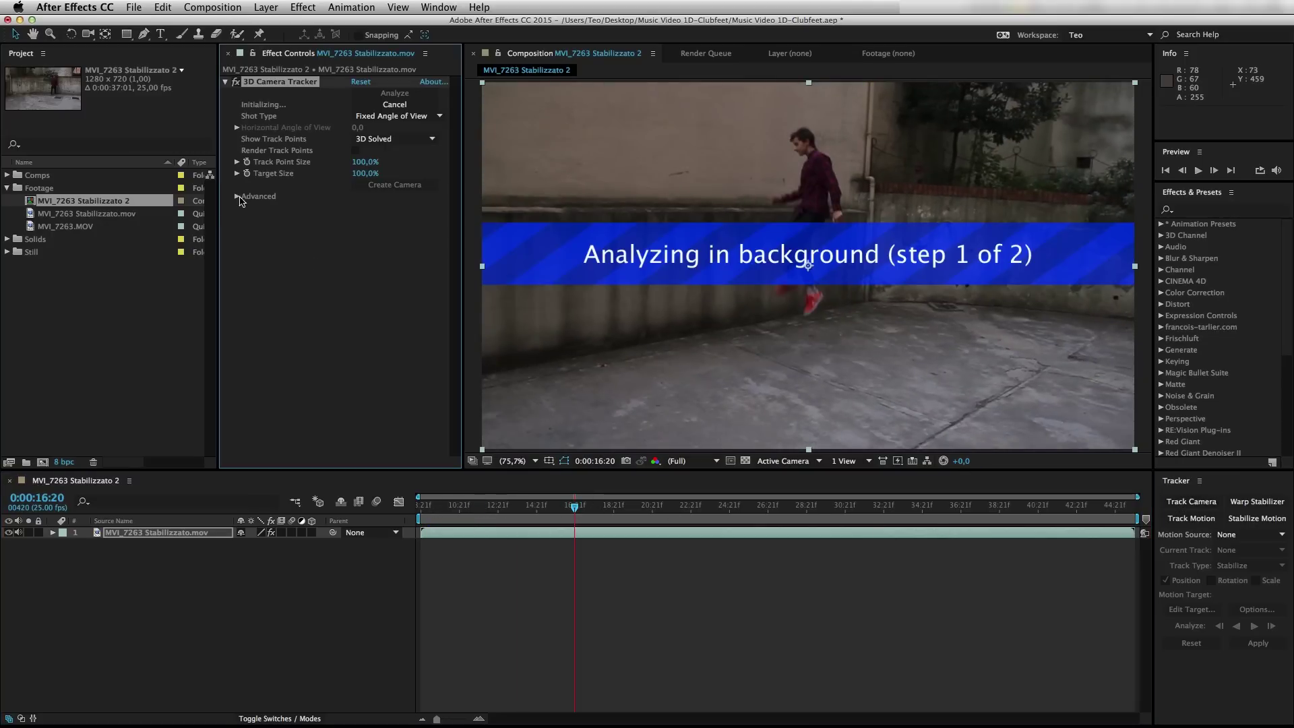
pyautogui.click(237, 197)
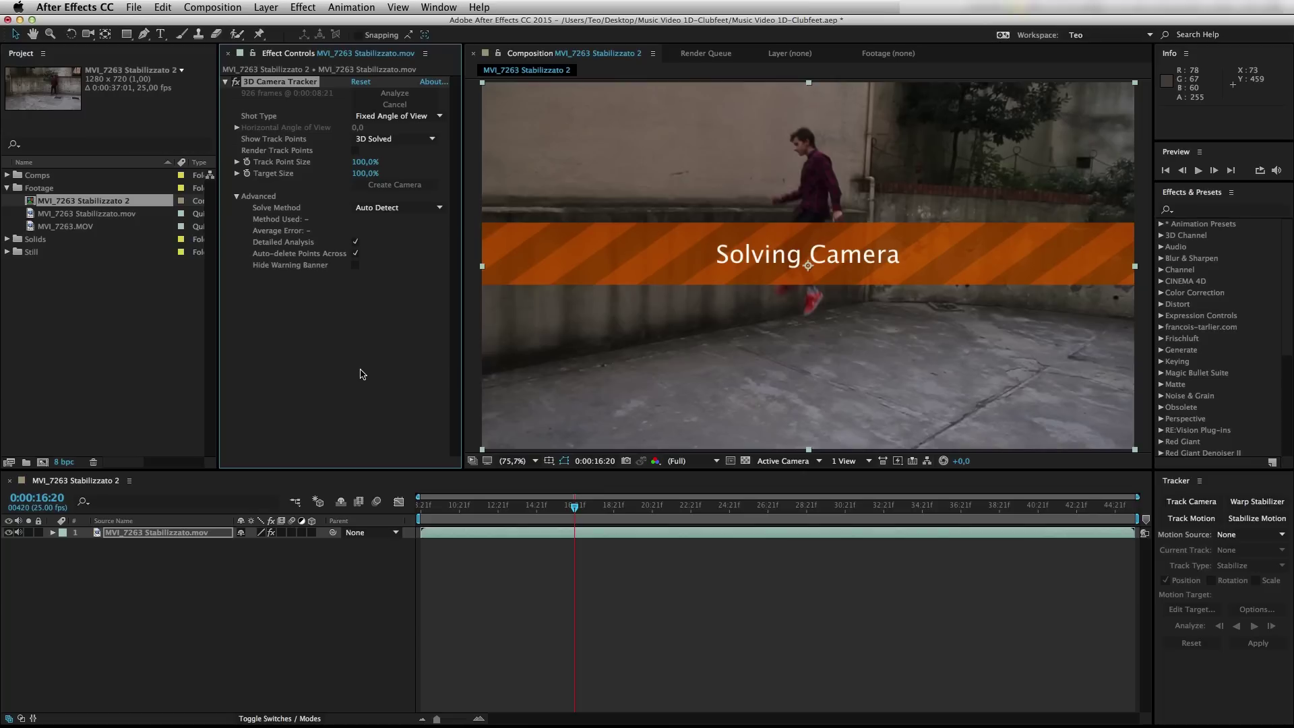
# - Create a tracker camera from the solved 3D camera track of the footage
pyautogui.moveTo(574, 505); pyautogui.dragTo(581, 507)
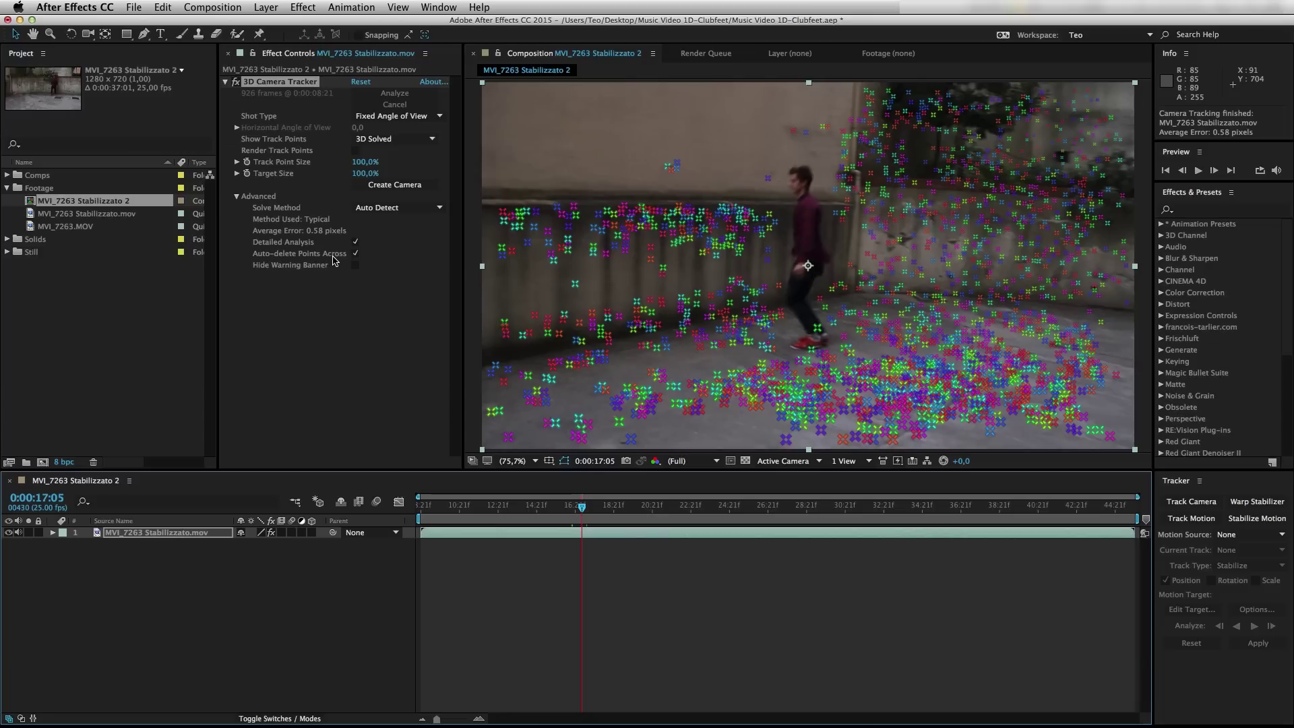
pyautogui.click(396, 185)
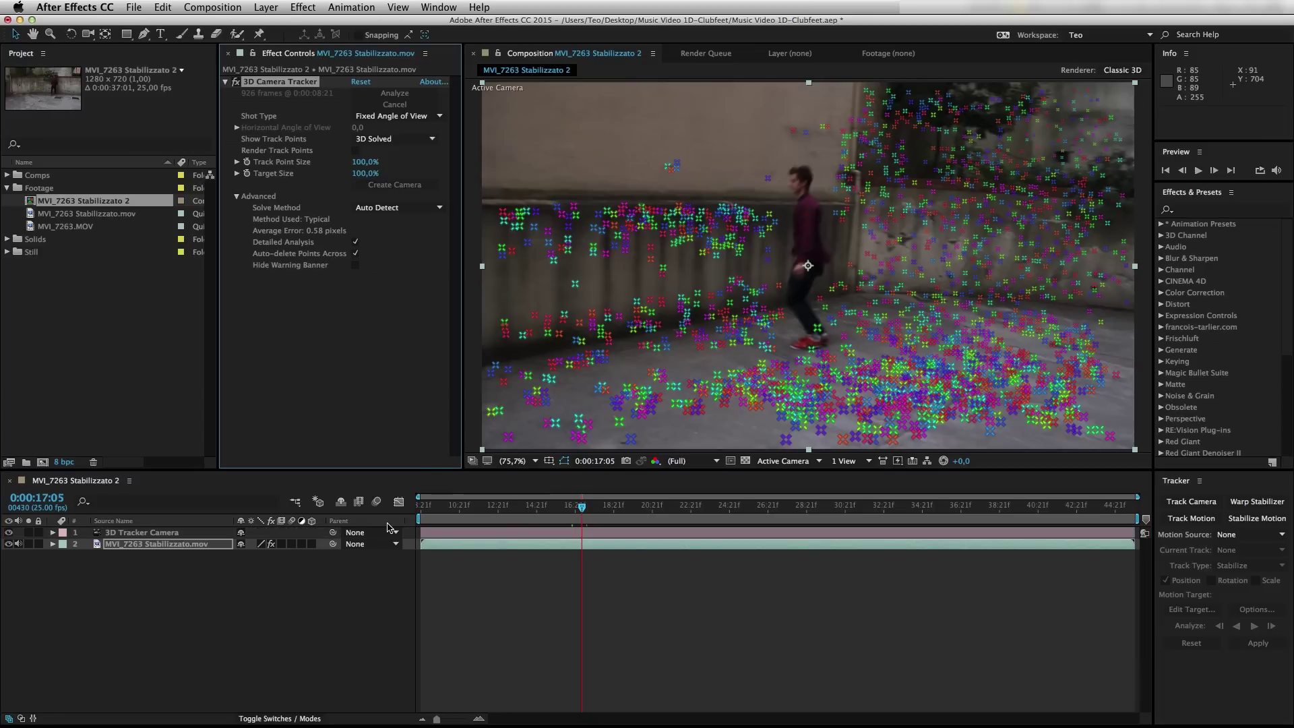
pyautogui.click(243, 607)
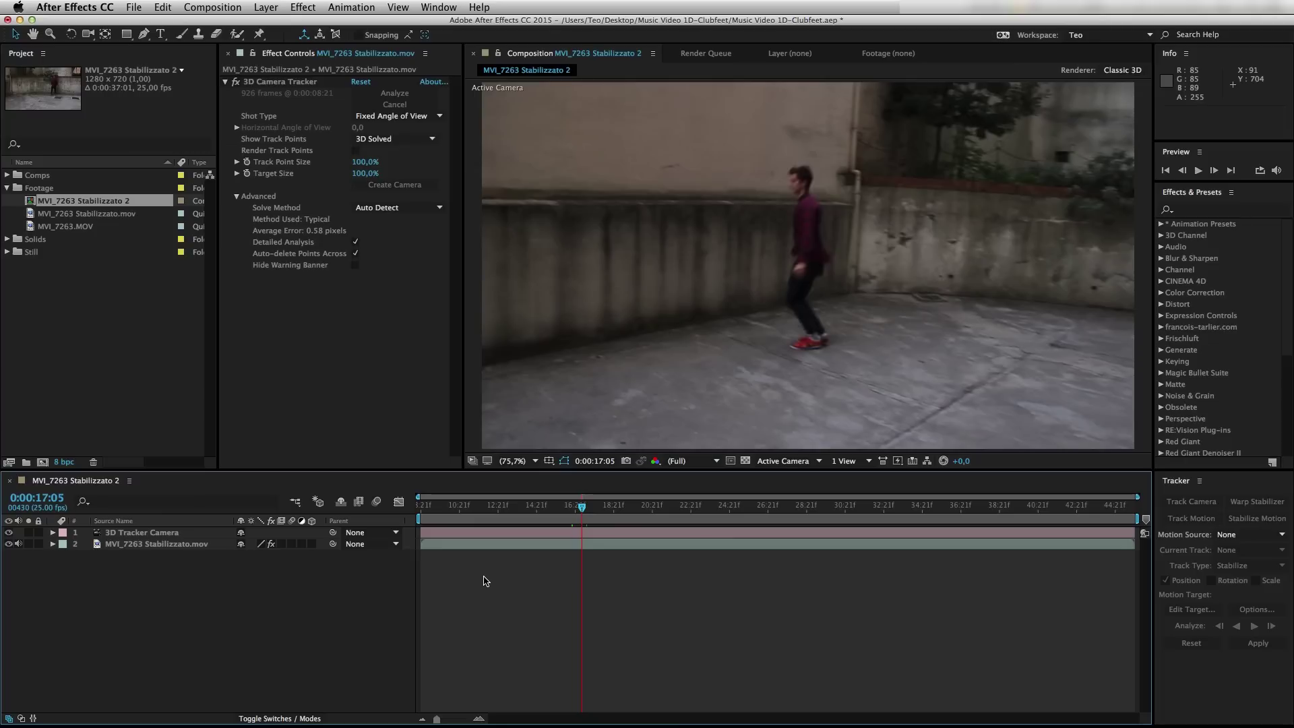
# - Mark the chosen freeze moments from 0:00:16:12 to 0:00:40:22 with composition markers and set the preview resolution to Full
pyautogui.moveTo(576, 516)
pyautogui.mouseDown()
pyautogui.moveTo(532, 516)
pyautogui.moveTo(568, 516)
pyautogui.mouseUp()
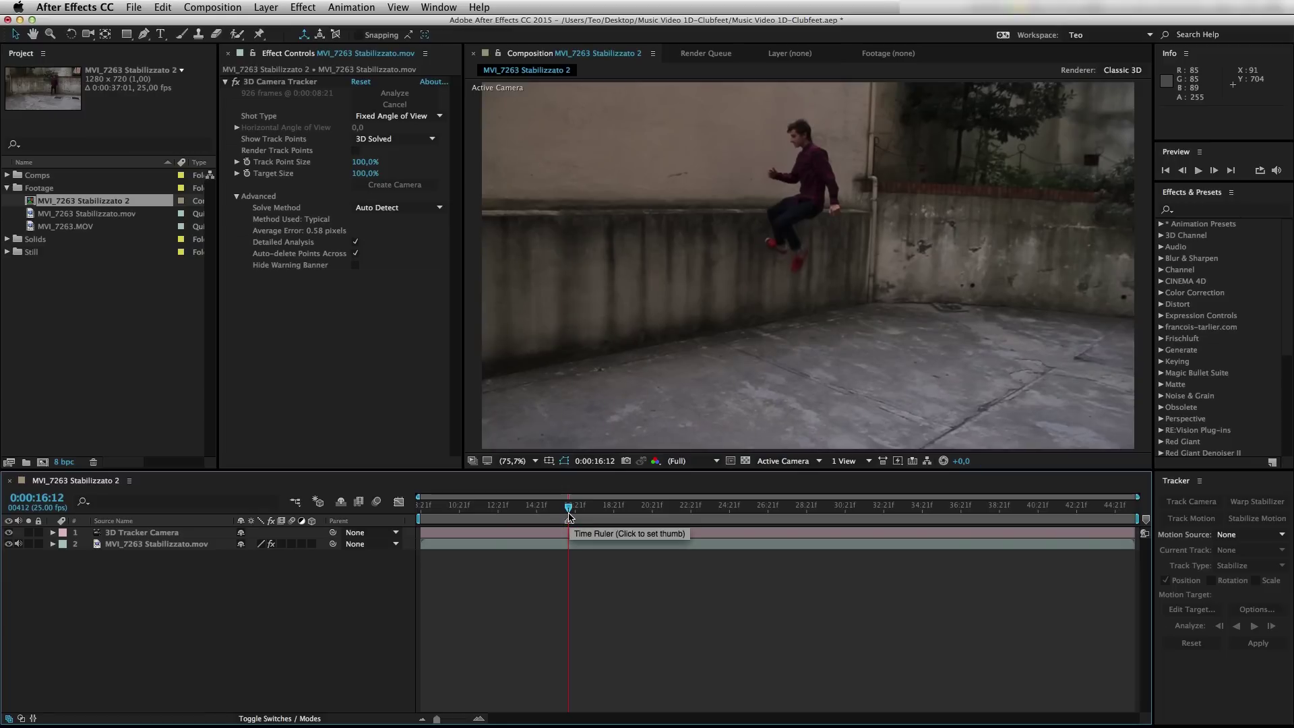
pyautogui.moveTo(568, 510); pyautogui.dragTo(1038, 510)
pyautogui.click(690, 461)
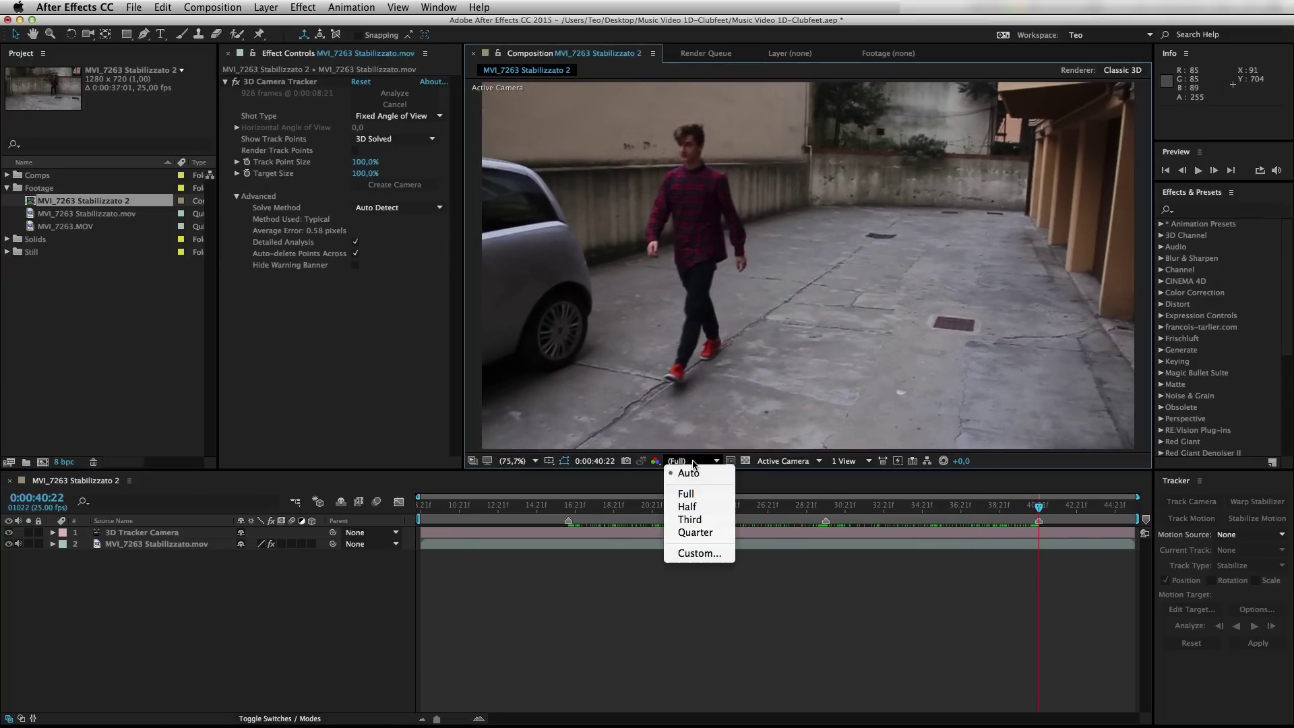
pyautogui.click(686, 493)
# - Queue the frames at the four markers, 0:00:16:12, 0:00:24:02, 0:00:29:21 and 0:00:40:22, for saving as Photoshop stills
pyautogui.click(569, 509)
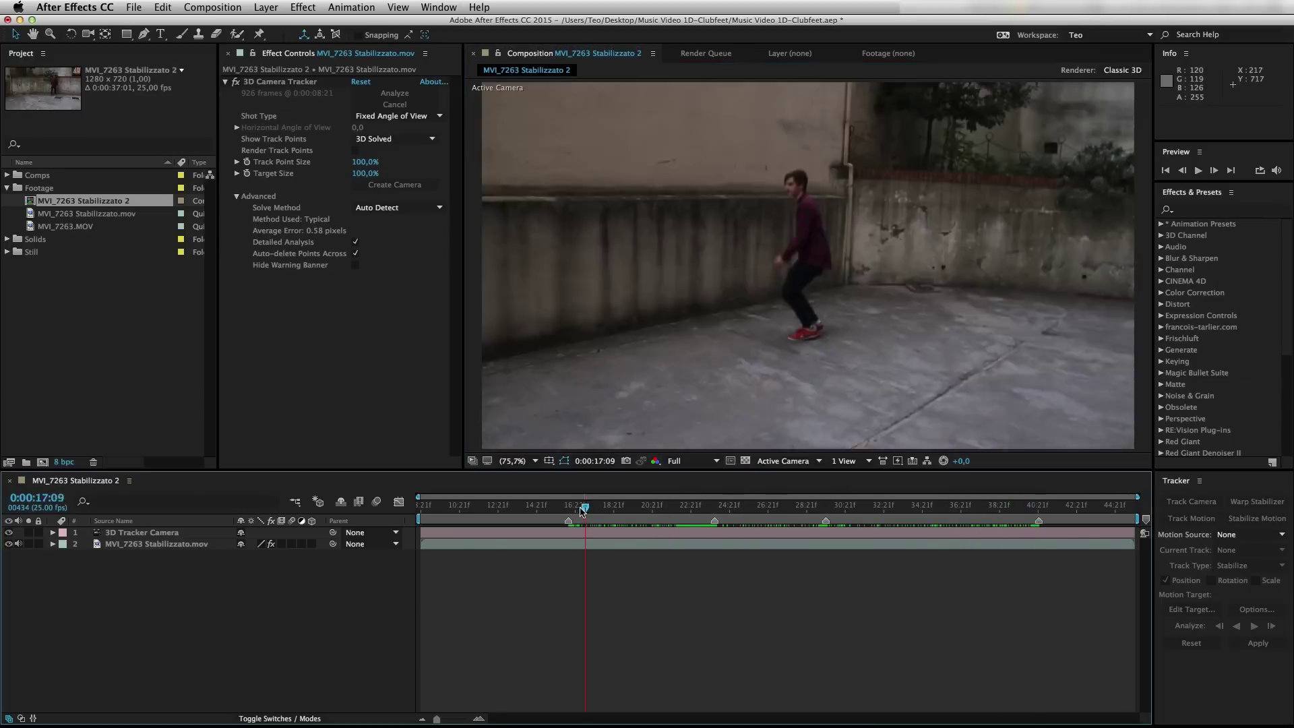
pyautogui.click(231, 8)
pyautogui.moveTo(254, 163)
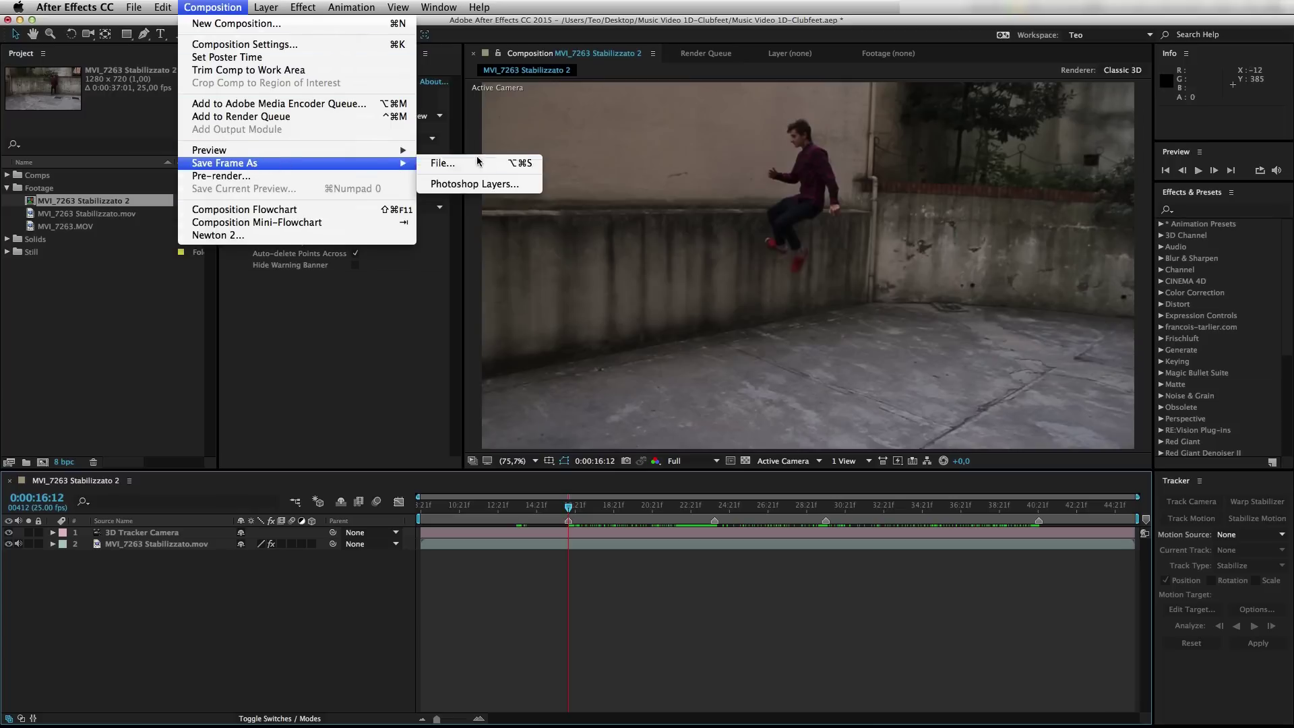
pyautogui.click(443, 163)
pyautogui.click(713, 507)
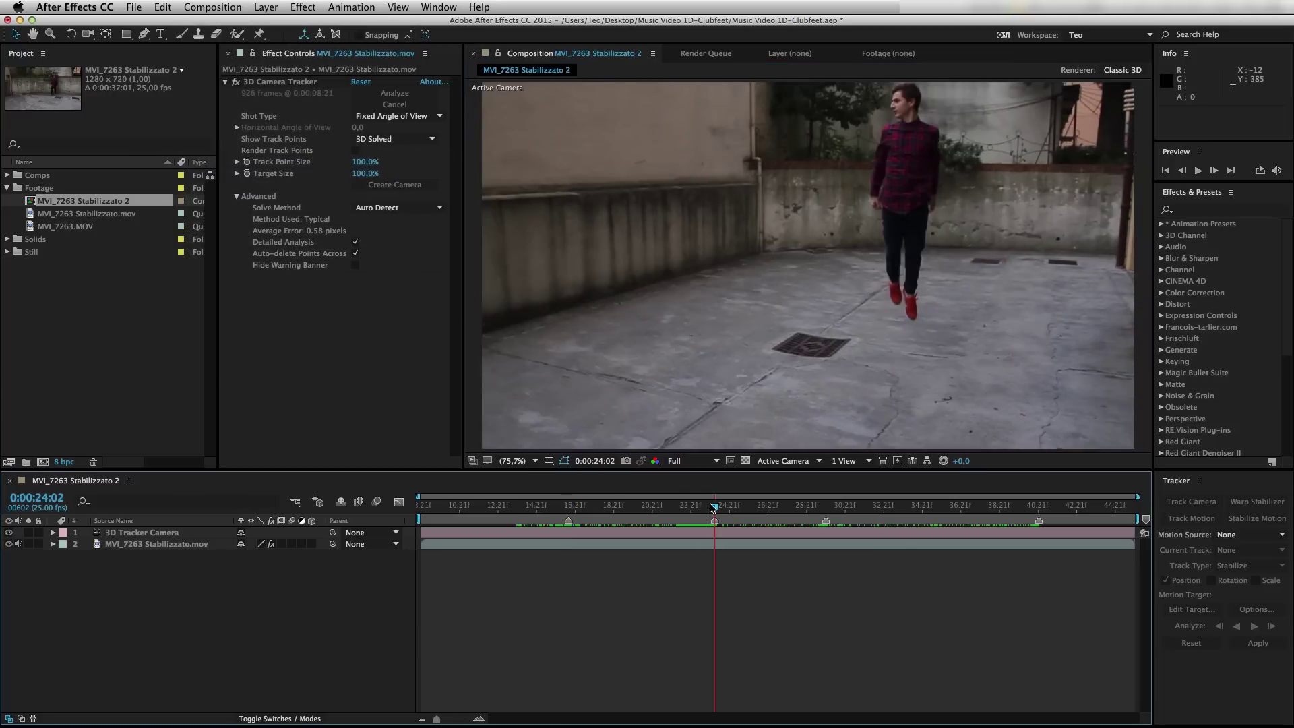
pyautogui.press('super+alt+s')
pyautogui.click(826, 507)
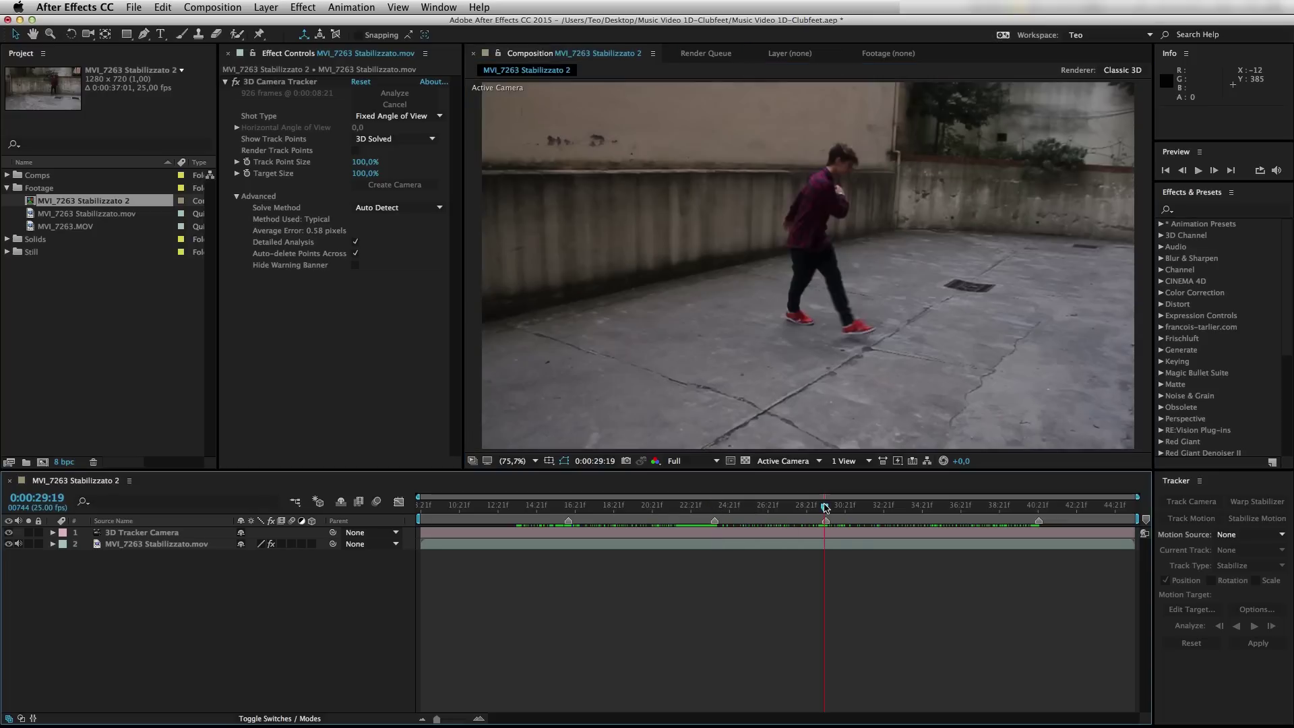
pyautogui.press('super+alt+s')
pyautogui.click(1038, 506)
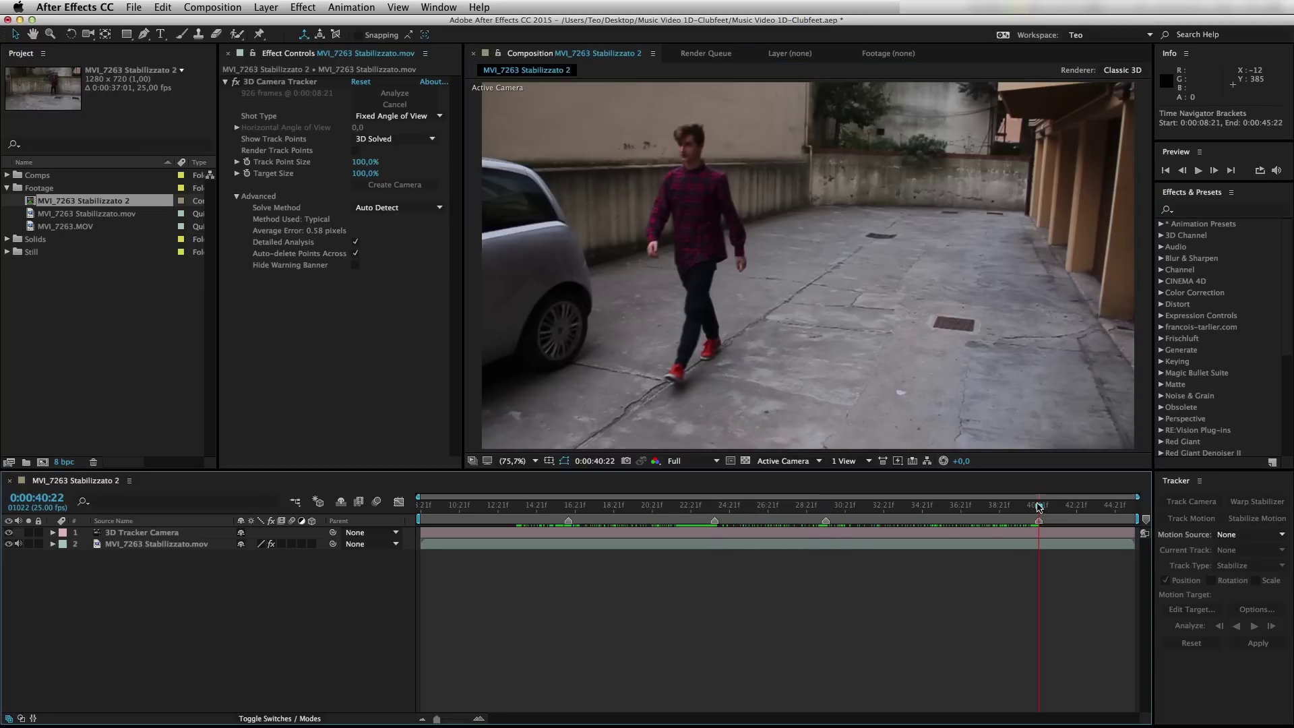
pyautogui.press('super+alt+s')
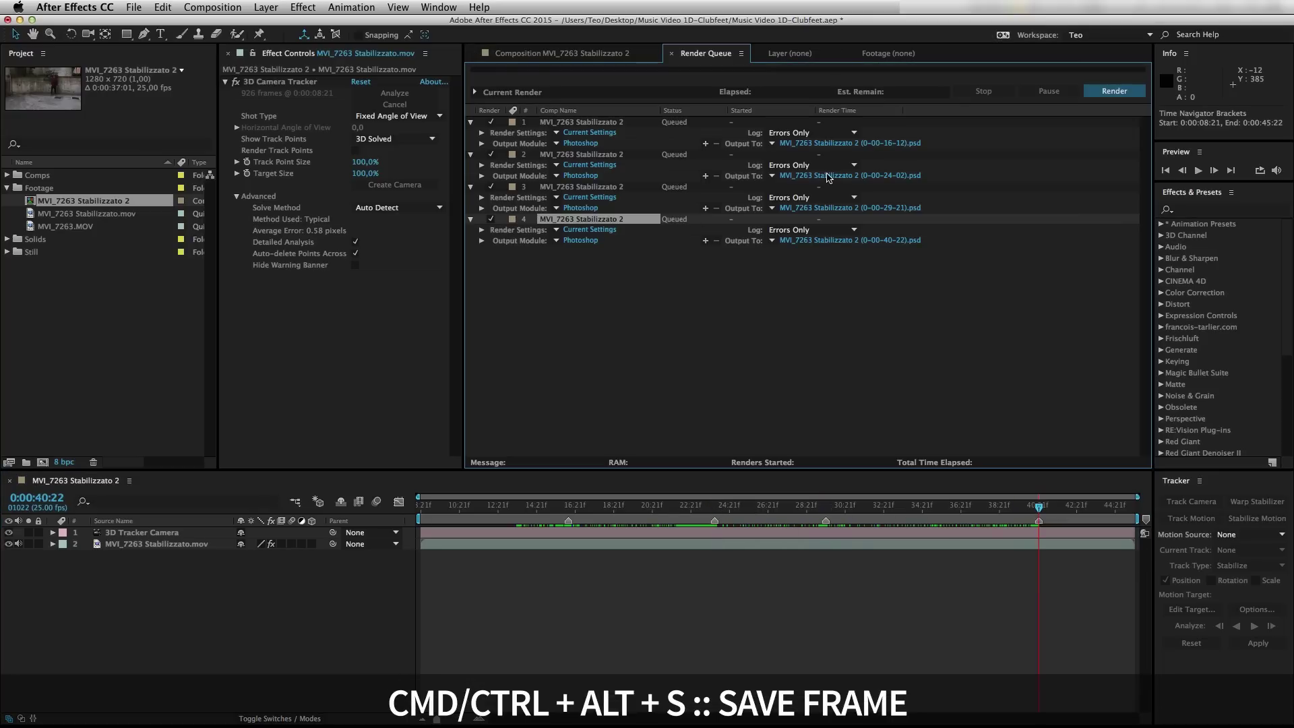
# - Set the output location of all four queued stills to the Frame folder, keeping their file names
pyautogui.click(844, 145)
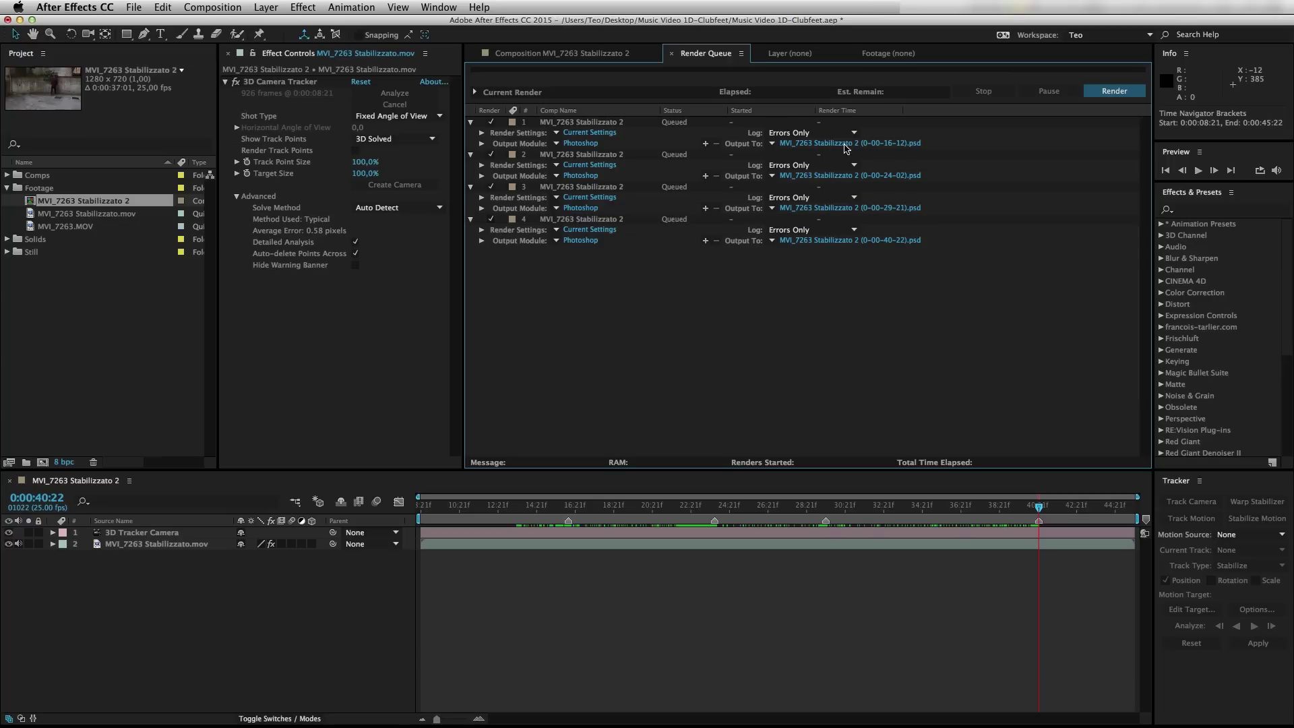
pyautogui.click(846, 143)
pyautogui.doubleClick(702, 201)
pyautogui.click(842, 422)
pyautogui.click(799, 177)
pyautogui.doubleClick(674, 253)
pyautogui.click(848, 422)
pyautogui.click(839, 211)
pyautogui.doubleClick(674, 252)
pyautogui.click(847, 422)
pyautogui.click(849, 240)
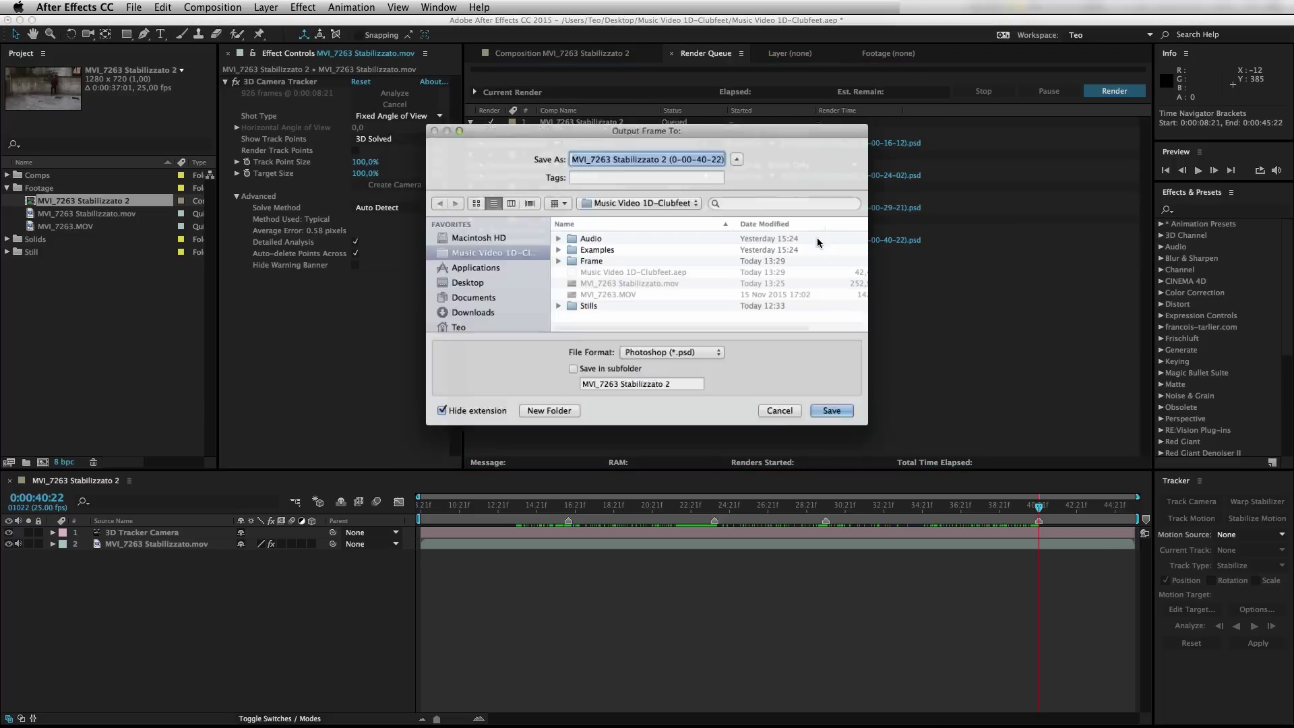
pyautogui.press('Return')
# - Set the post-render action of all four queued stills to Import and render the queue
pyautogui.click(482, 241)
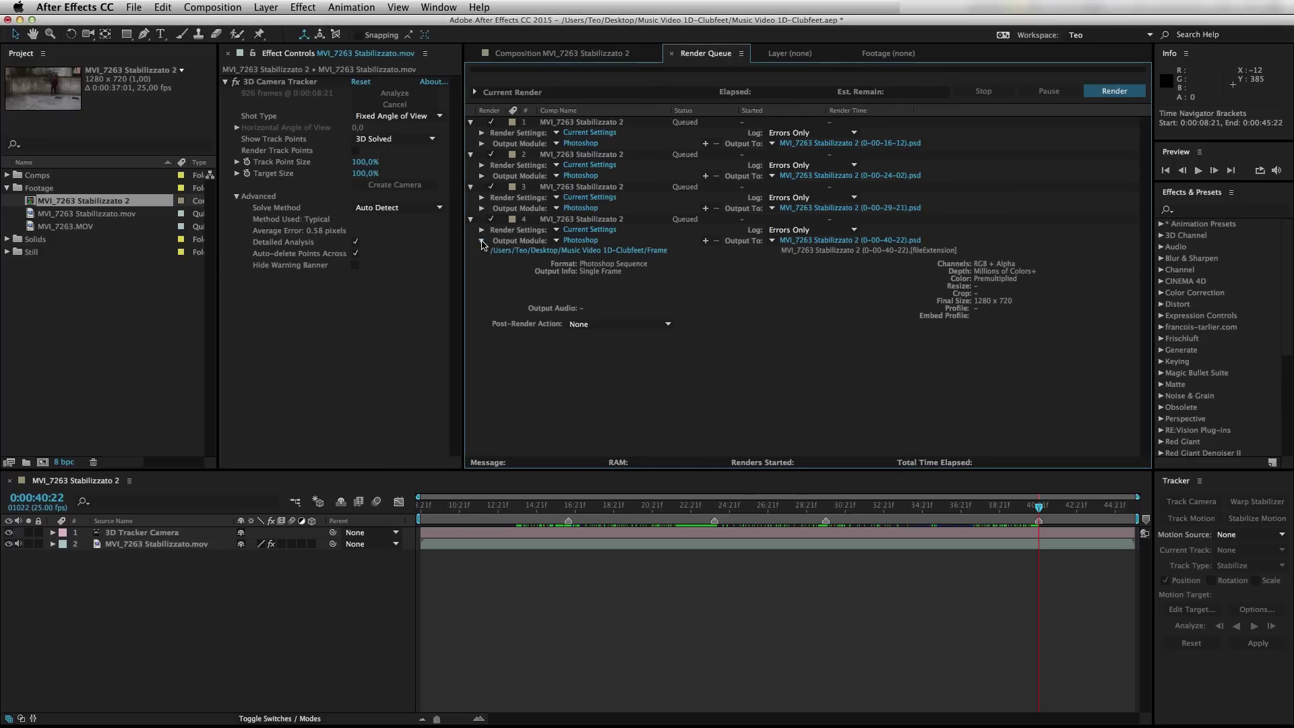
pyautogui.click(593, 323)
pyautogui.click(593, 353)
pyautogui.click(481, 208)
pyautogui.click(593, 291)
pyautogui.click(593, 321)
pyautogui.click(482, 176)
pyautogui.click(593, 258)
pyautogui.click(593, 289)
pyautogui.click(481, 143)
pyautogui.click(593, 227)
pyautogui.click(593, 260)
pyautogui.click(1113, 91)
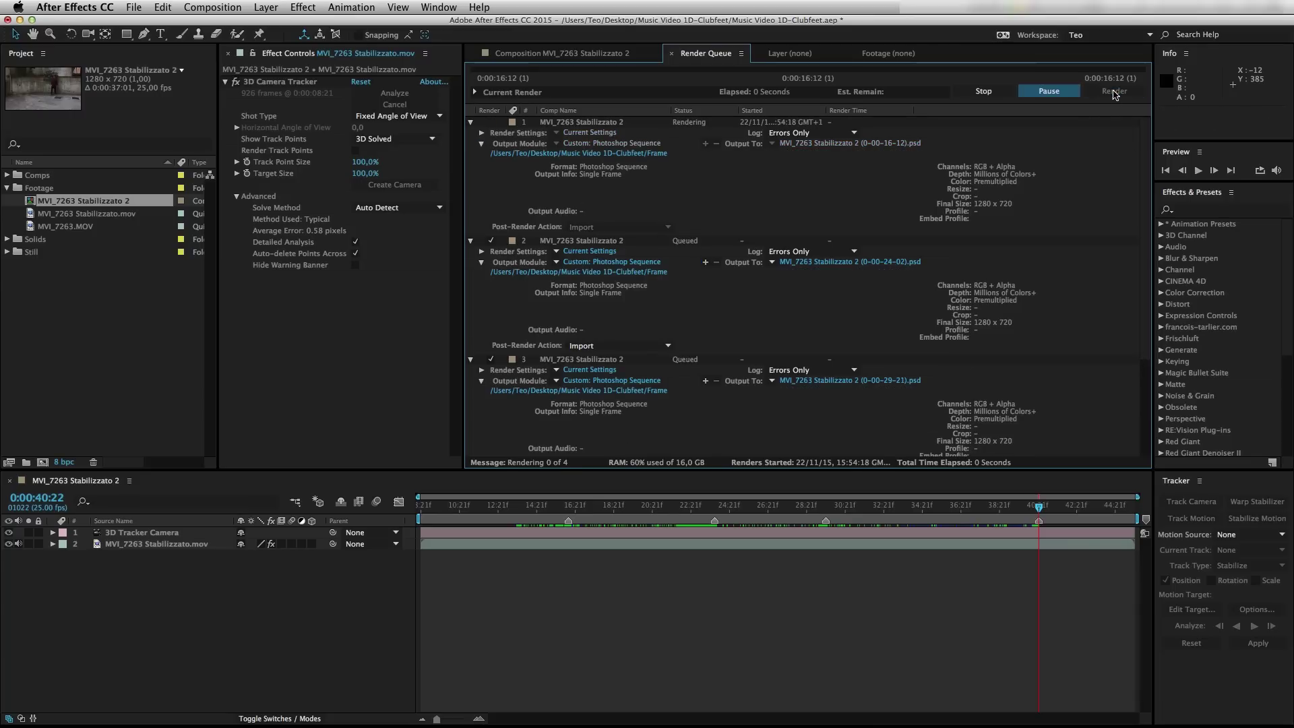
# - Place the 0-00-16-12 still as the top layer of the composition and compare it with the footage at 0:00:16:12
pyautogui.click(562, 55)
pyautogui.click(97, 241)
pyautogui.click(98, 240)
pyautogui.moveTo(111, 241); pyautogui.dragTo(161, 536)
pyautogui.click(569, 506)
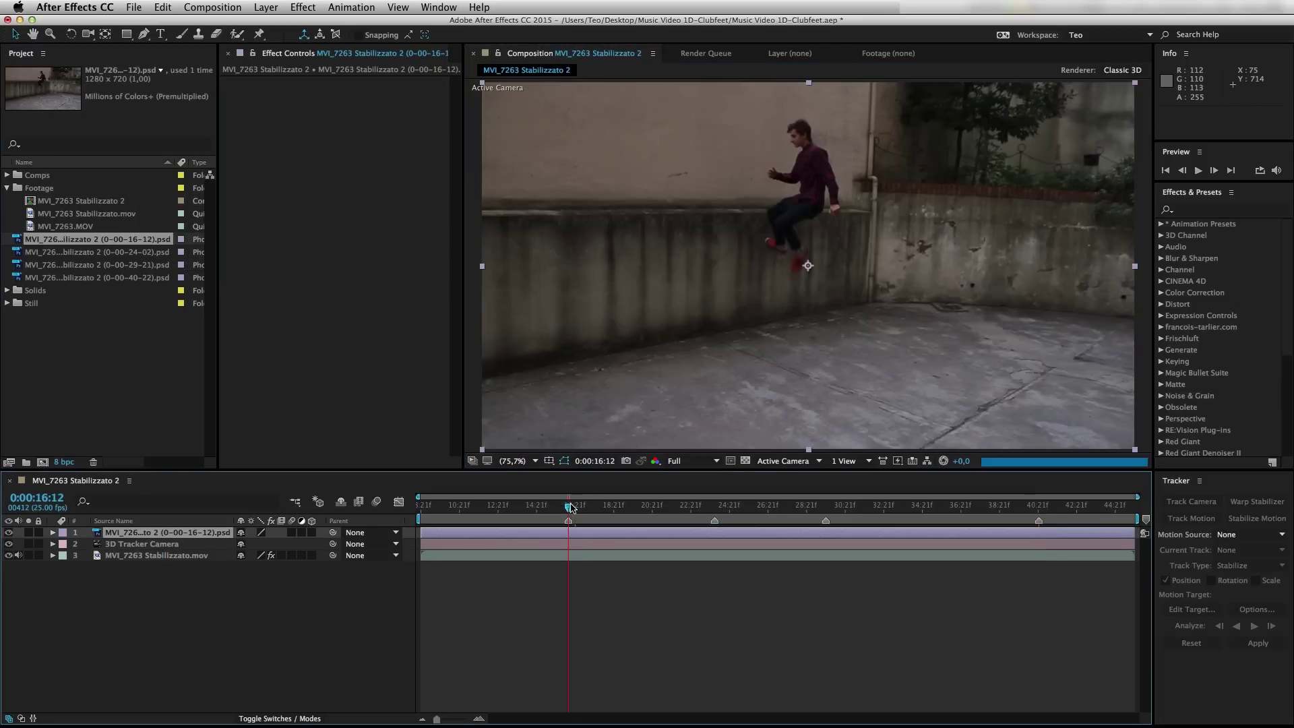
pyautogui.click(9, 532)
pyautogui.click(9, 532)
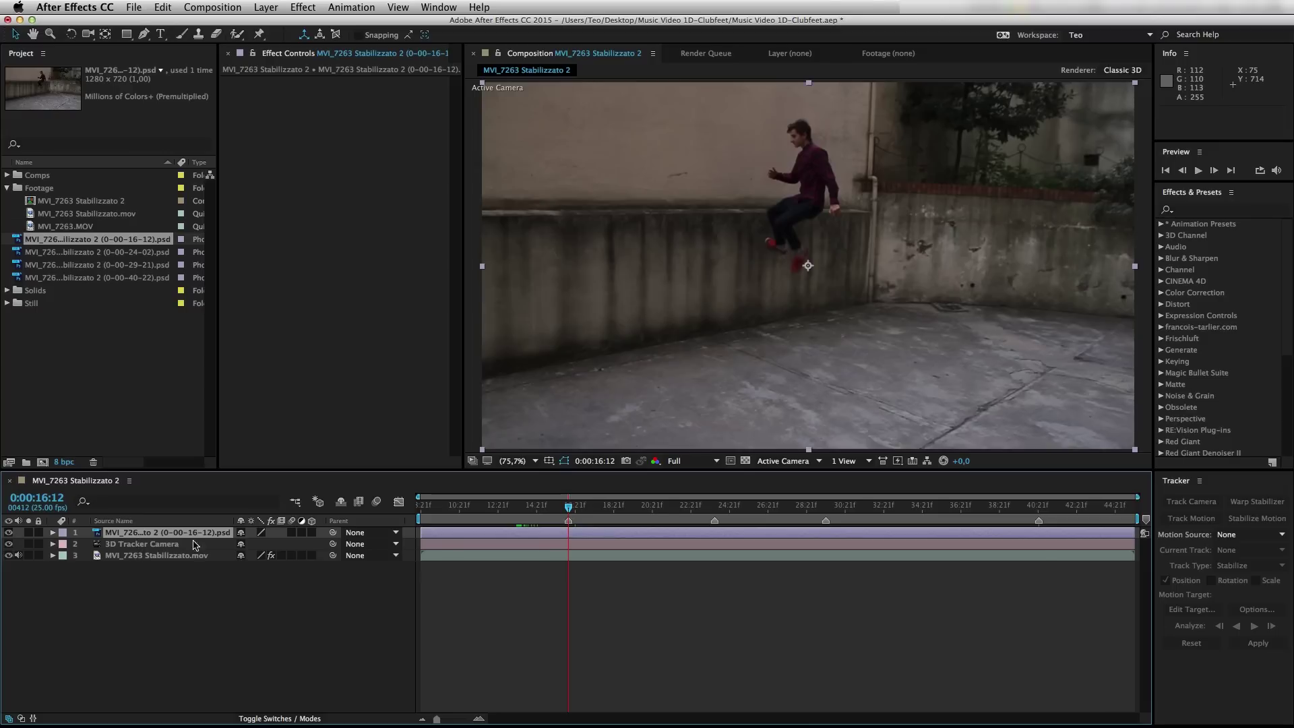
# - Trim the end of the 0-00-16-12 still layer to 0:00:16:12
pyautogui.moveTo(1132, 532); pyautogui.dragTo(575, 545)
pyautogui.click(479, 718)
pyautogui.click(479, 718)
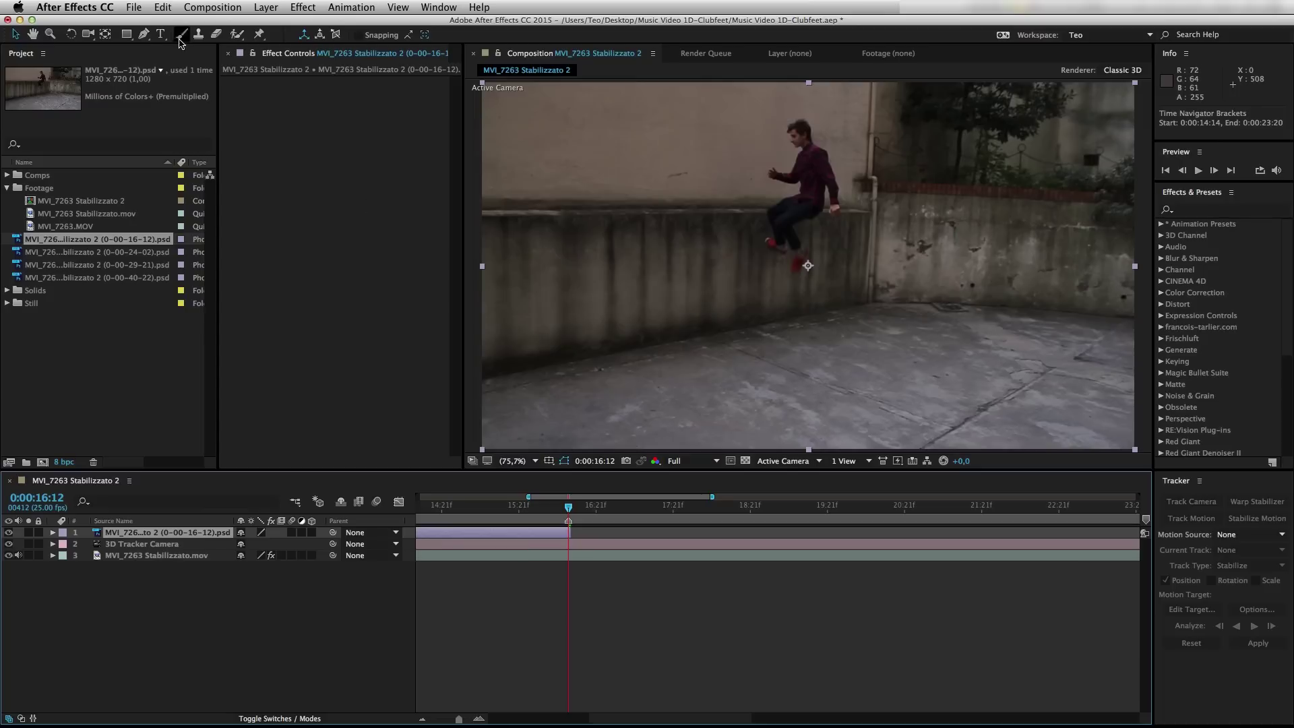
# - Draw a closed RotoBezier mask around the jumping man on the 0-00-16-12 still, following his arms, legs, shoes and head
pyautogui.click(142, 35)
pyautogui.click(137, 536)
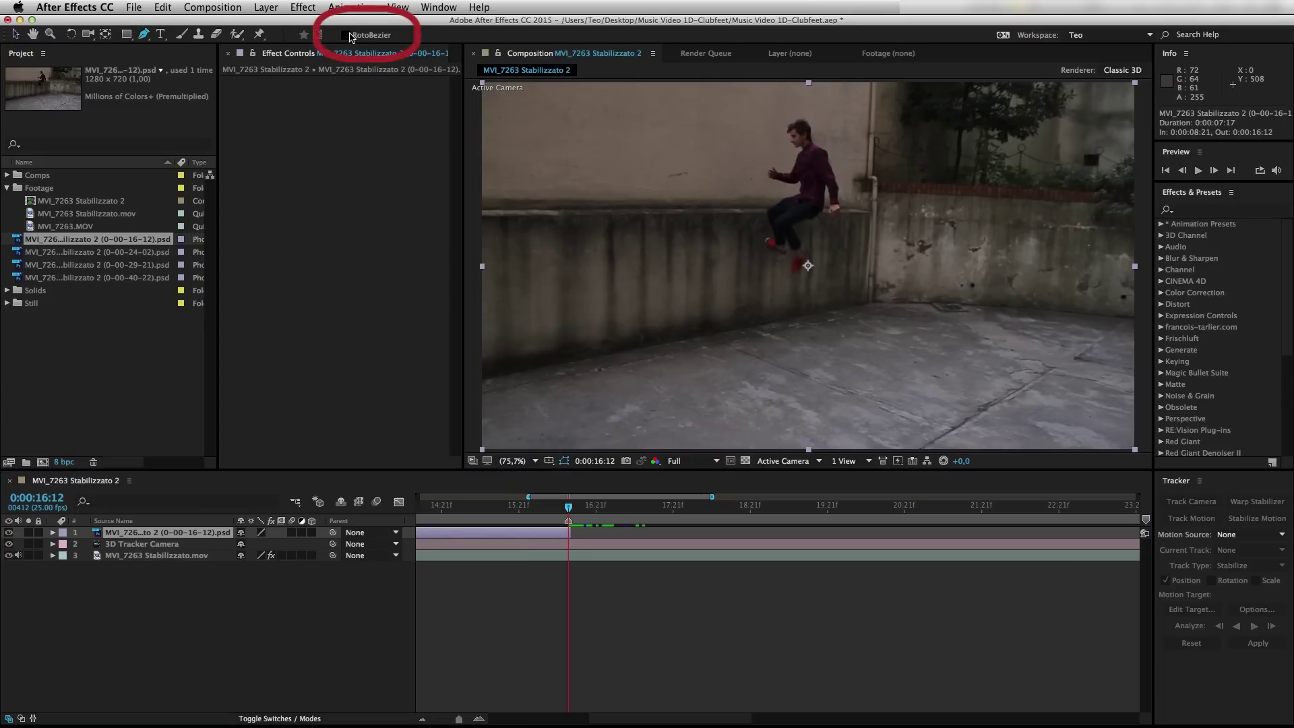
pyautogui.press('.')
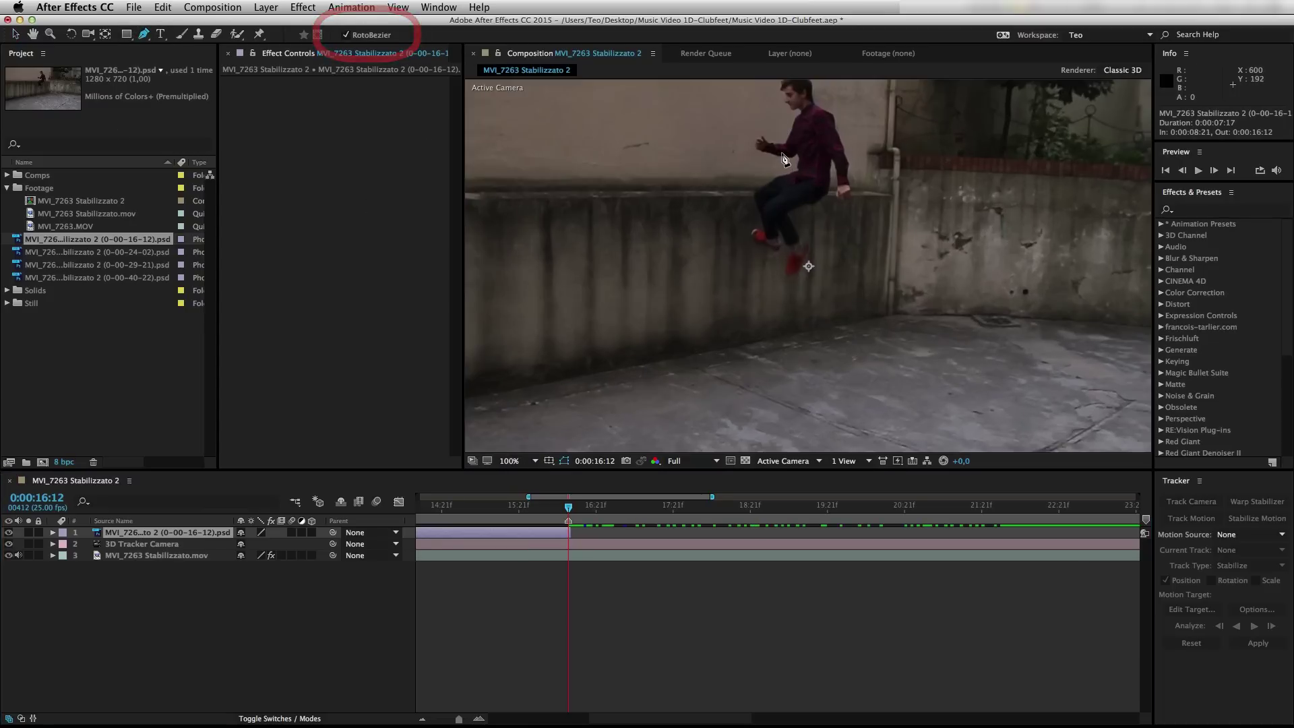
pyautogui.moveTo(832, 165)
pyautogui.mouseDown()
pyautogui.moveTo(827, 248)
pyautogui.moveTo(788, 288)
pyautogui.moveTo(777, 214)
pyautogui.mouseUp()
pyautogui.press('.')
pyautogui.click(753, 89)
pyautogui.click(758, 99)
pyautogui.click(761, 112)
pyautogui.click(760, 128)
pyautogui.click(764, 141)
pyautogui.click(778, 146)
pyautogui.click(799, 159)
pyautogui.click(806, 188)
pyautogui.click(814, 205)
pyautogui.click(823, 225)
pyautogui.click(827, 240)
pyautogui.click(834, 258)
pyautogui.click(830, 280)
pyautogui.click(834, 298)
pyautogui.click(838, 315)
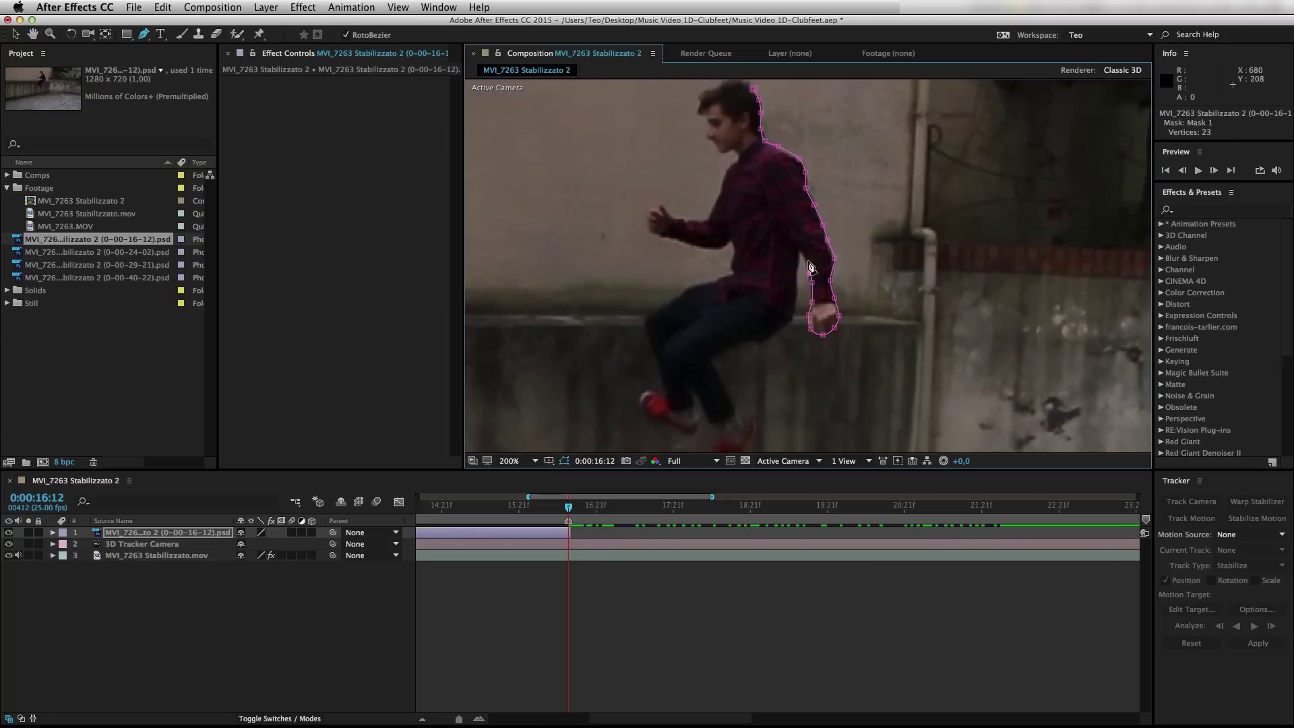
pyautogui.click(722, 372)
pyautogui.click(757, 430)
pyautogui.moveTo(758, 431); pyautogui.dragTo(775, 297)
pyautogui.click(747, 347)
pyautogui.click(726, 323)
pyautogui.click(715, 264)
pyautogui.click(685, 293)
pyautogui.click(674, 260)
pyautogui.click(683, 242)
pyautogui.click(674, 202)
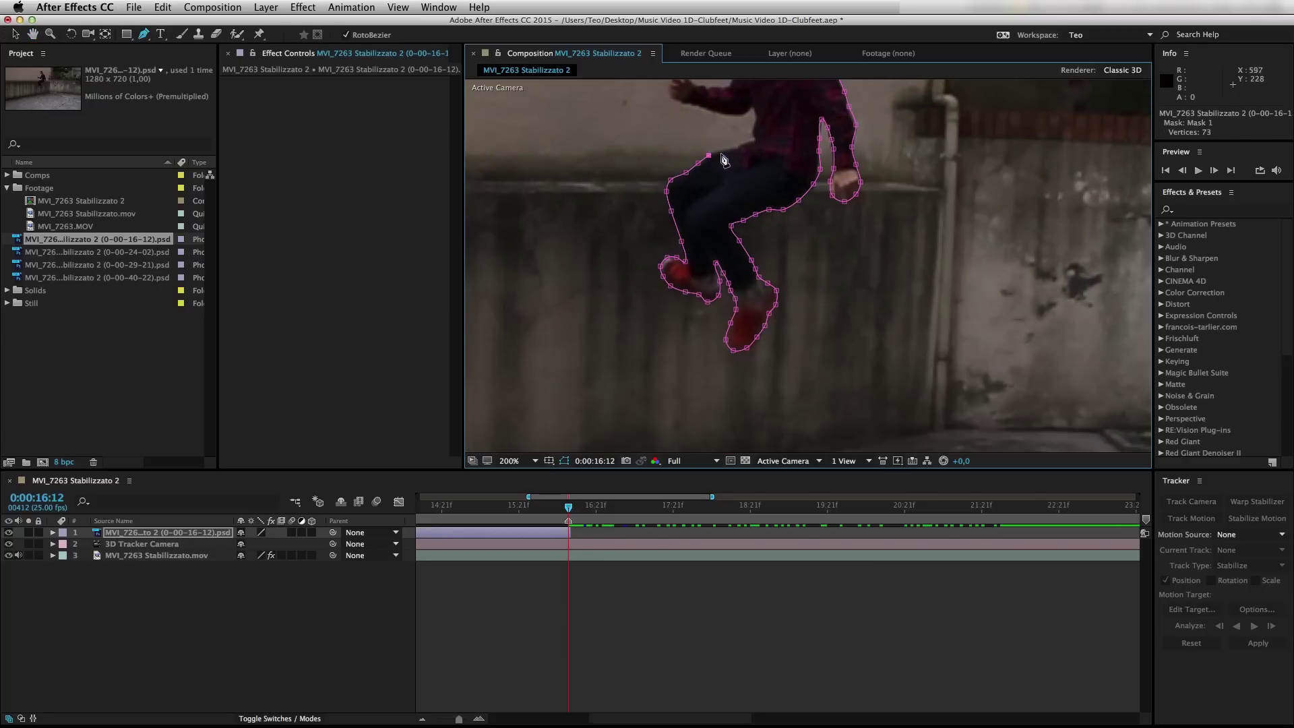
pyautogui.click(704, 162)
pyautogui.click(741, 142)
pyautogui.moveTo(741, 168); pyautogui.dragTo(710, 303)
pyautogui.click(728, 242)
pyautogui.click(645, 215)
pyautogui.click(657, 206)
pyautogui.click(700, 219)
pyautogui.click(717, 176)
pyautogui.click(731, 158)
pyautogui.click(704, 142)
pyautogui.click(694, 112)
pyautogui.click(728, 81)
pyautogui.click(747, 89)
pyautogui.press('v')
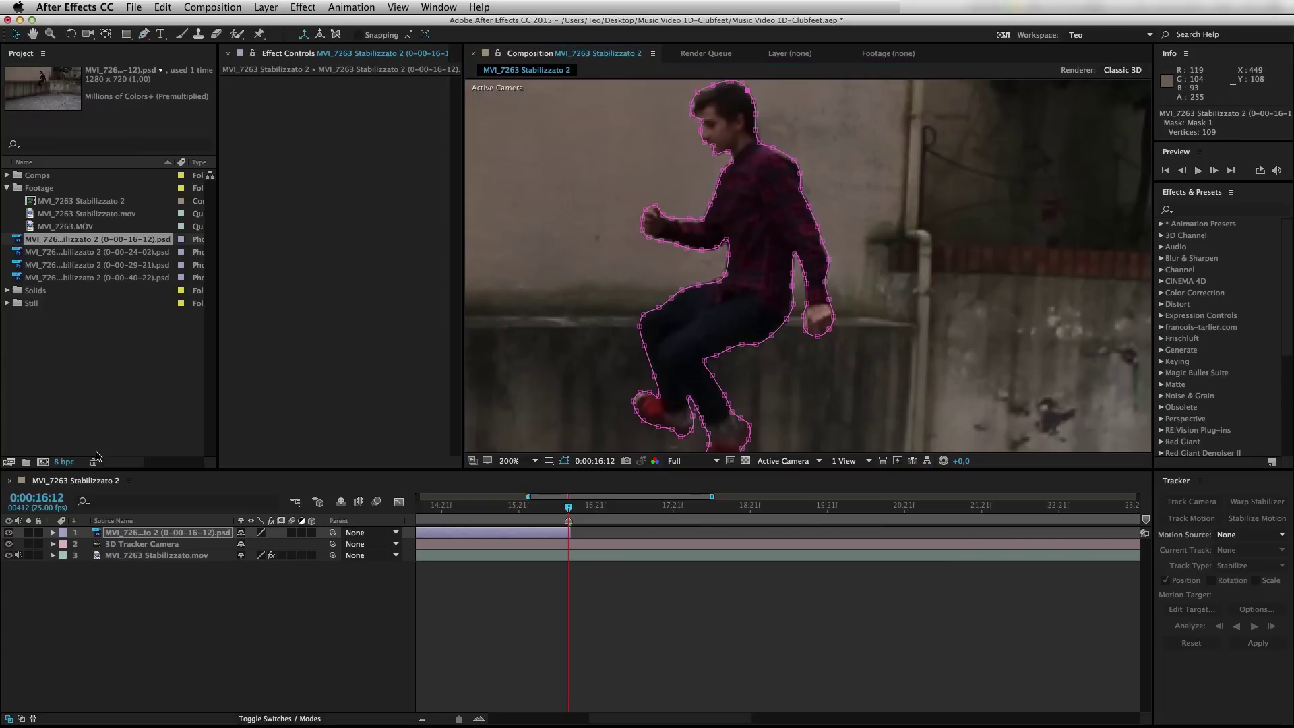
# - Set the man's mask feather to 1,5 pixels and its mask expansion to -0,5 pixels
pyautogui.press('m')
pyautogui.press('m')
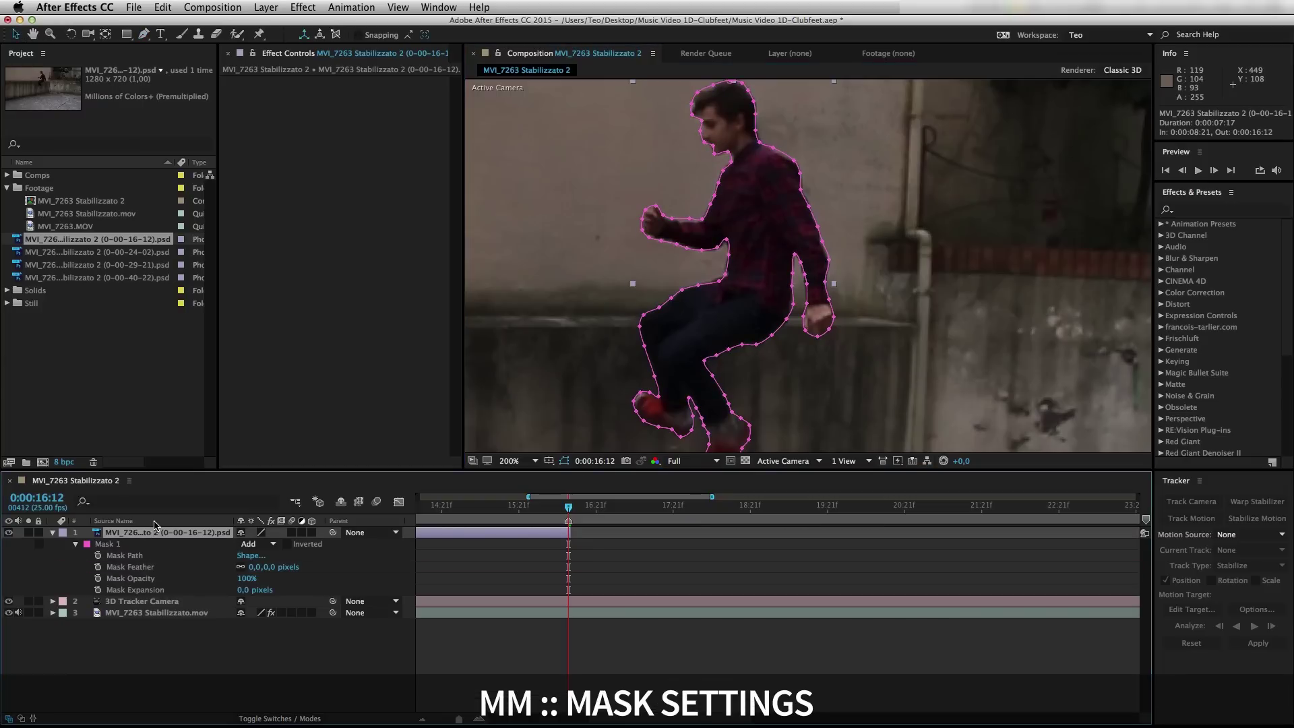
pyautogui.click(272, 567)
pyautogui.write('1,5')
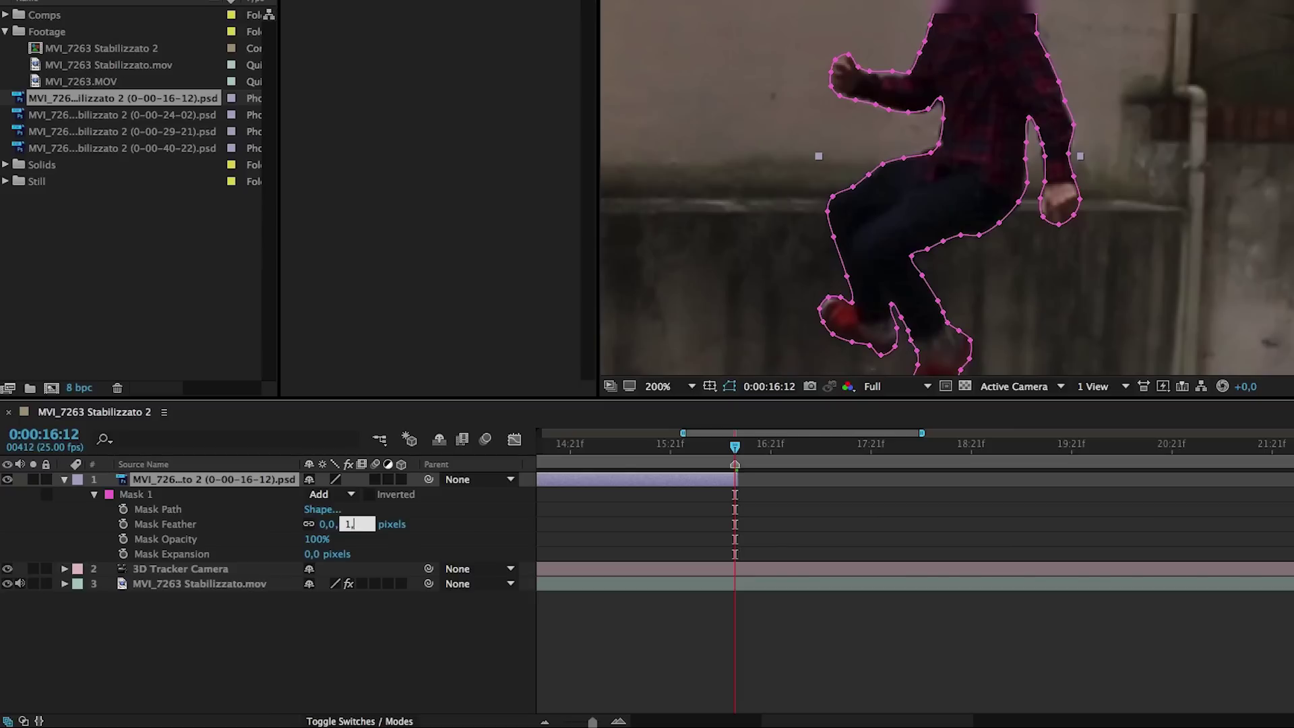
pyautogui.press('Return')
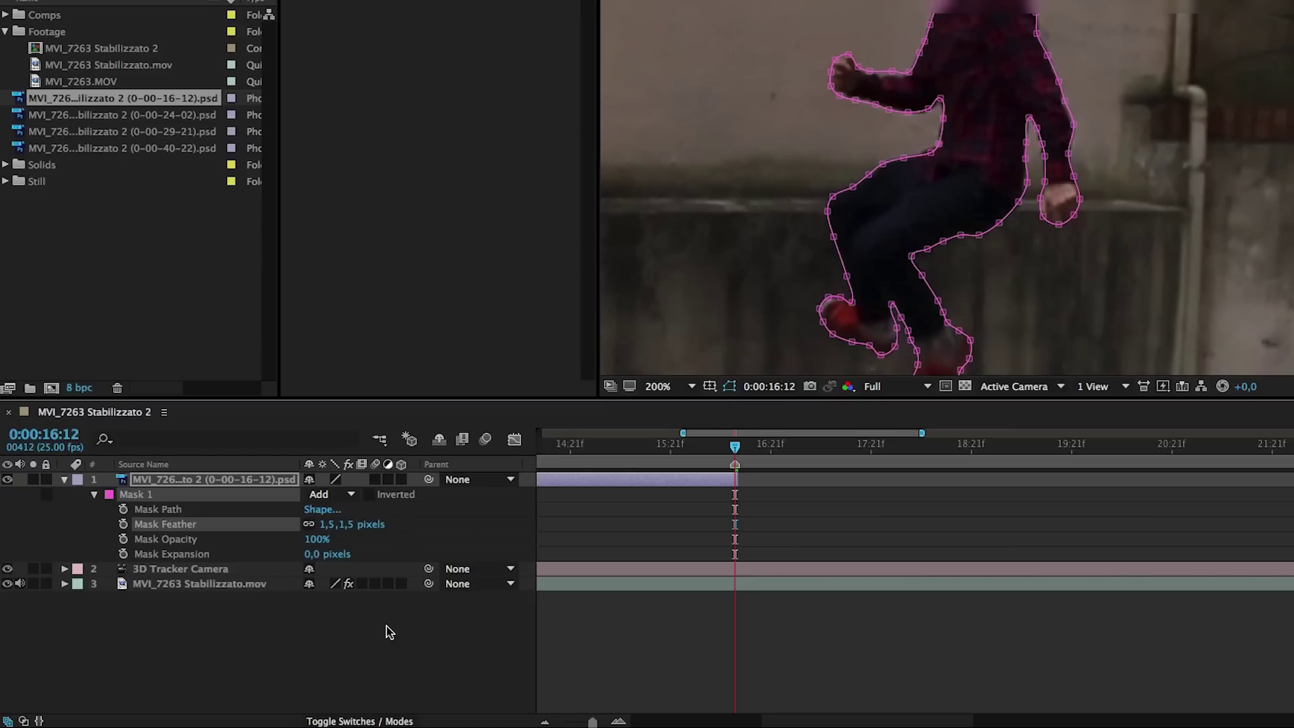
pyautogui.click(313, 554)
pyautogui.write('-0,5')
pyautogui.press('Return')
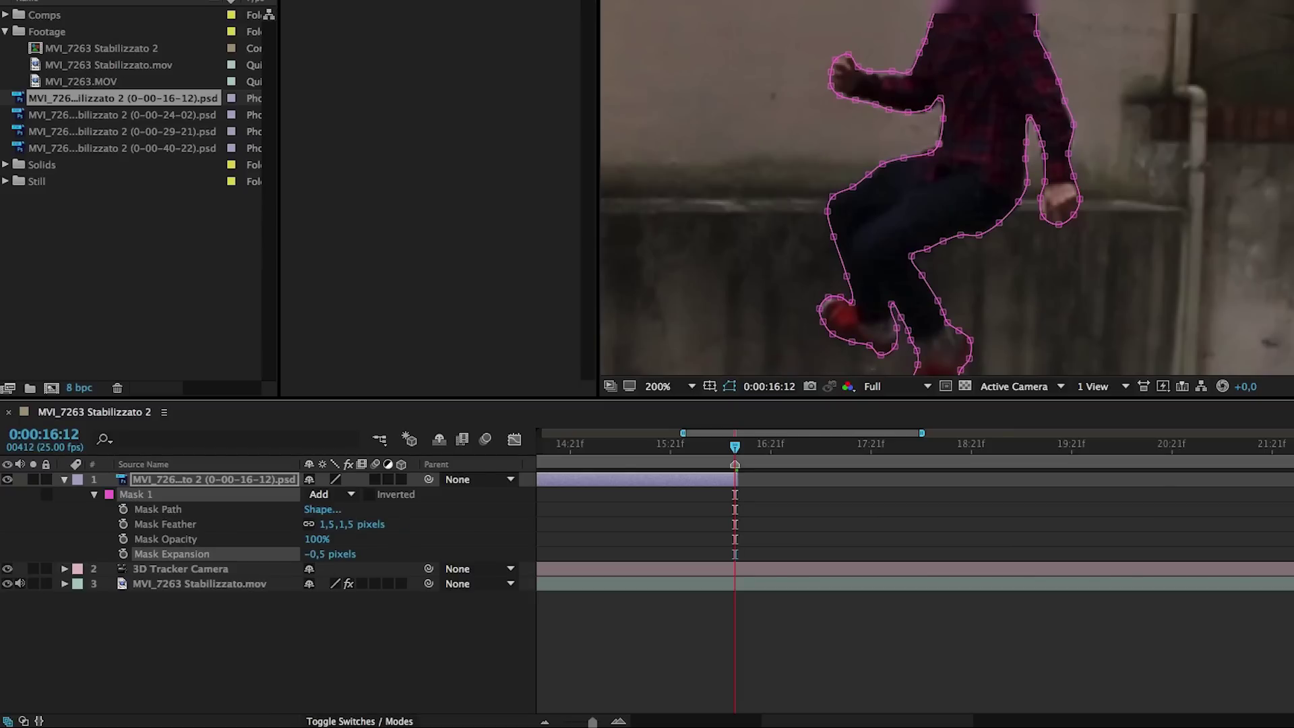
pyautogui.click(317, 662)
# - Turn the masked 0-00-16-12 still into a 3D layer
pyautogui.click(131, 533)
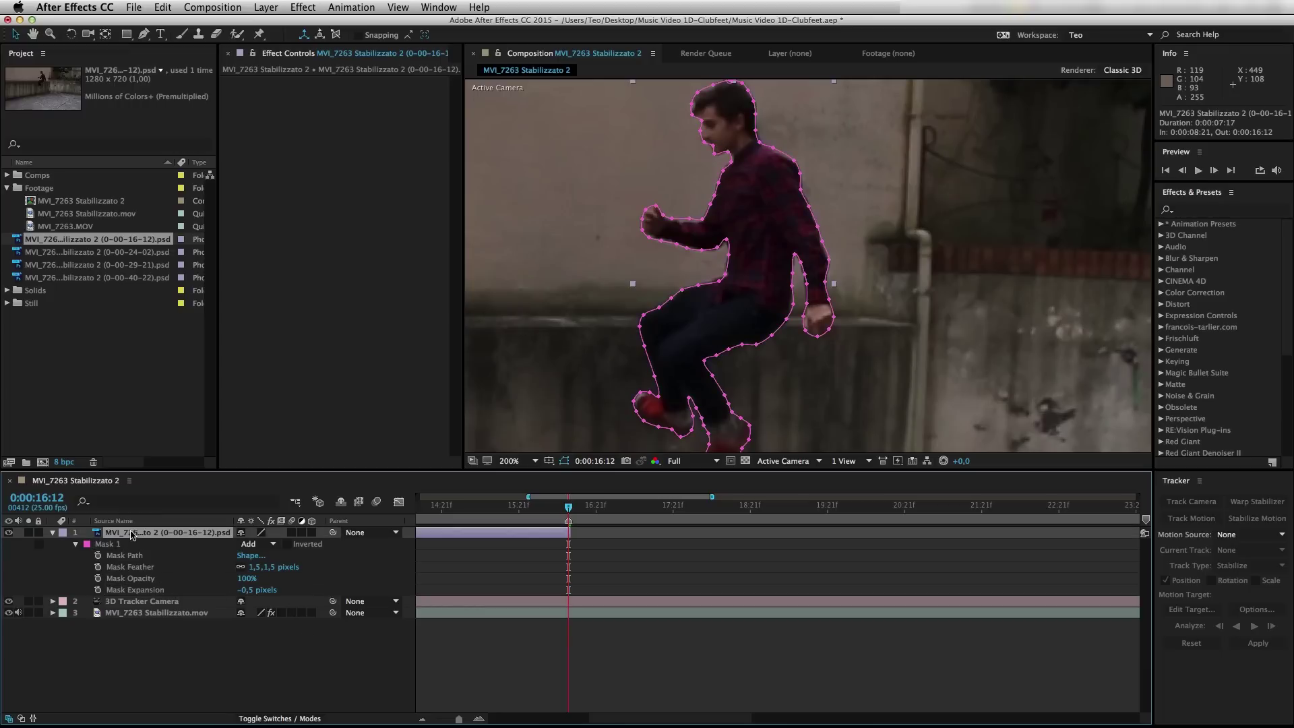
pyautogui.click(311, 532)
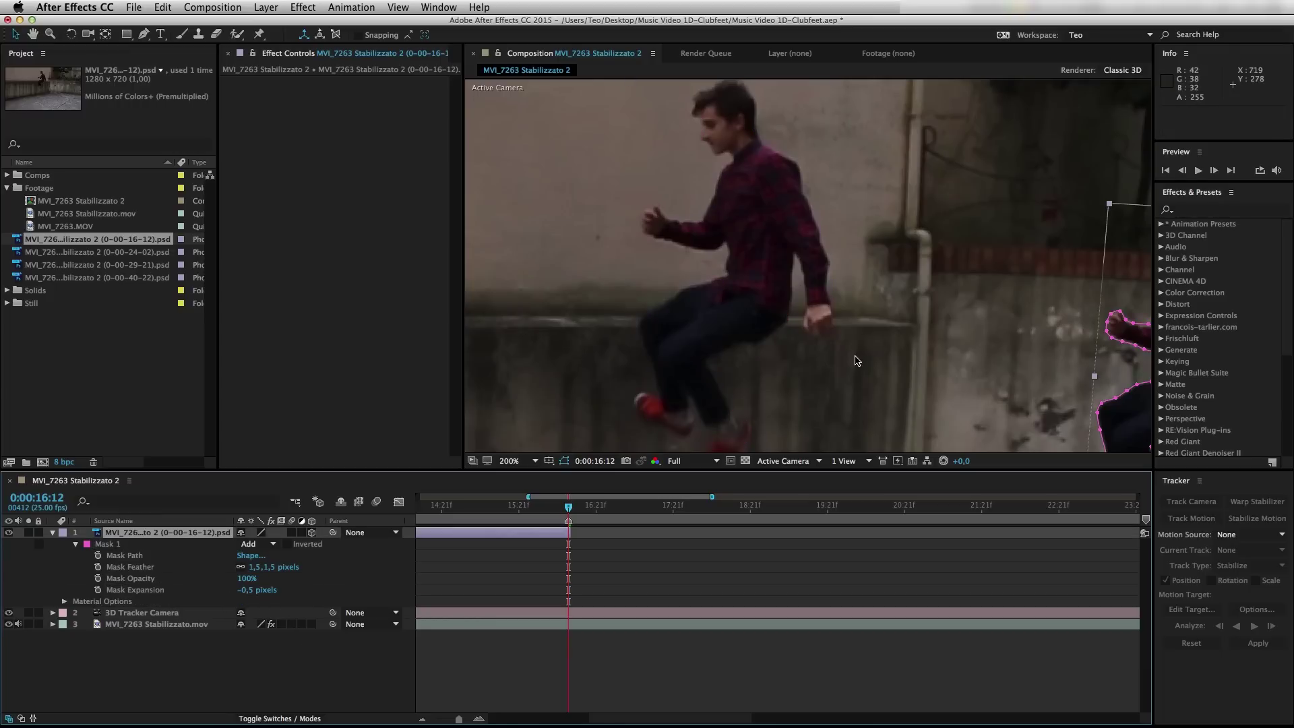
pyautogui.press(',')
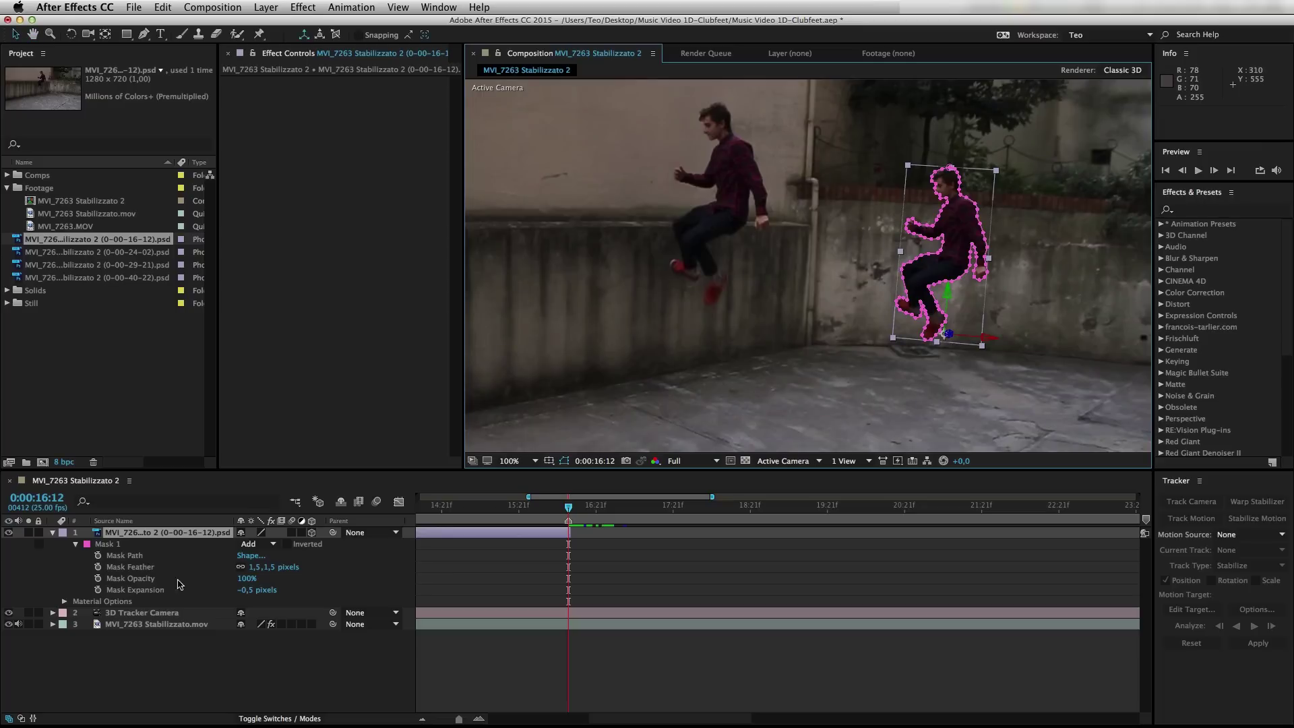
# - Create a null from the camera tracker's ground point just below the jumping man
pyautogui.click(119, 625)
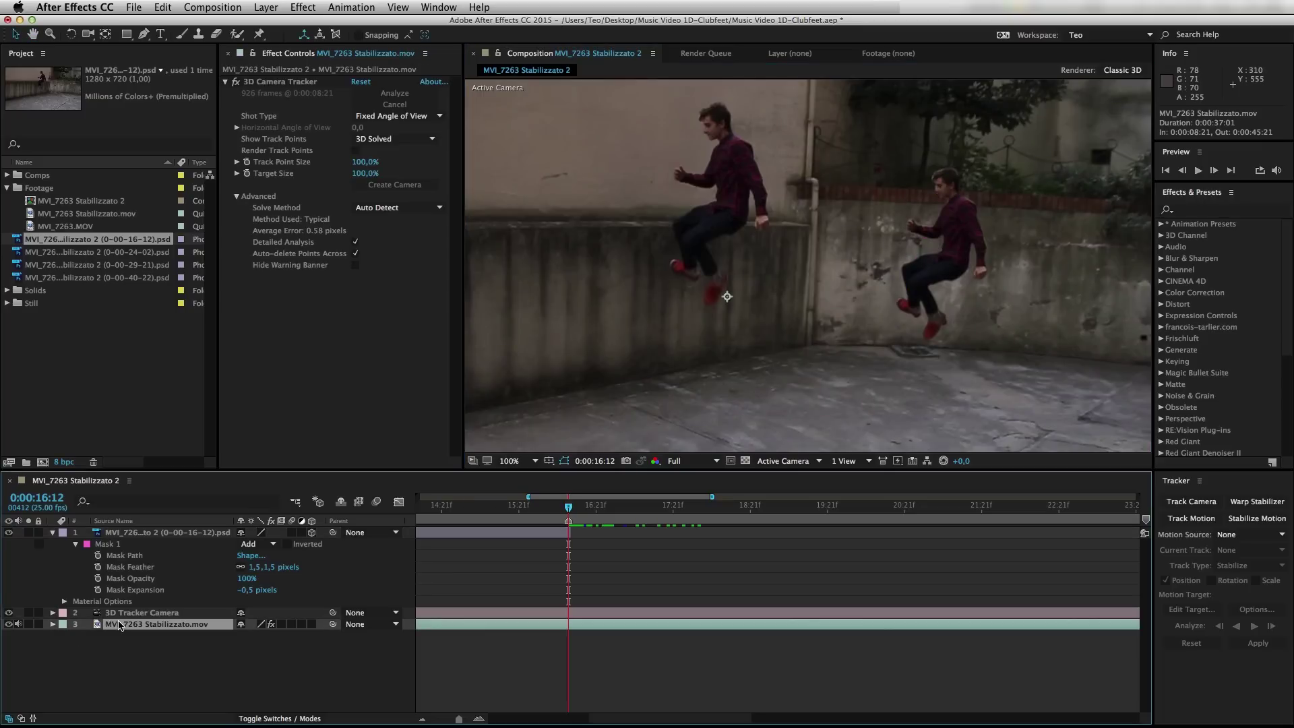
pyautogui.click(311, 82)
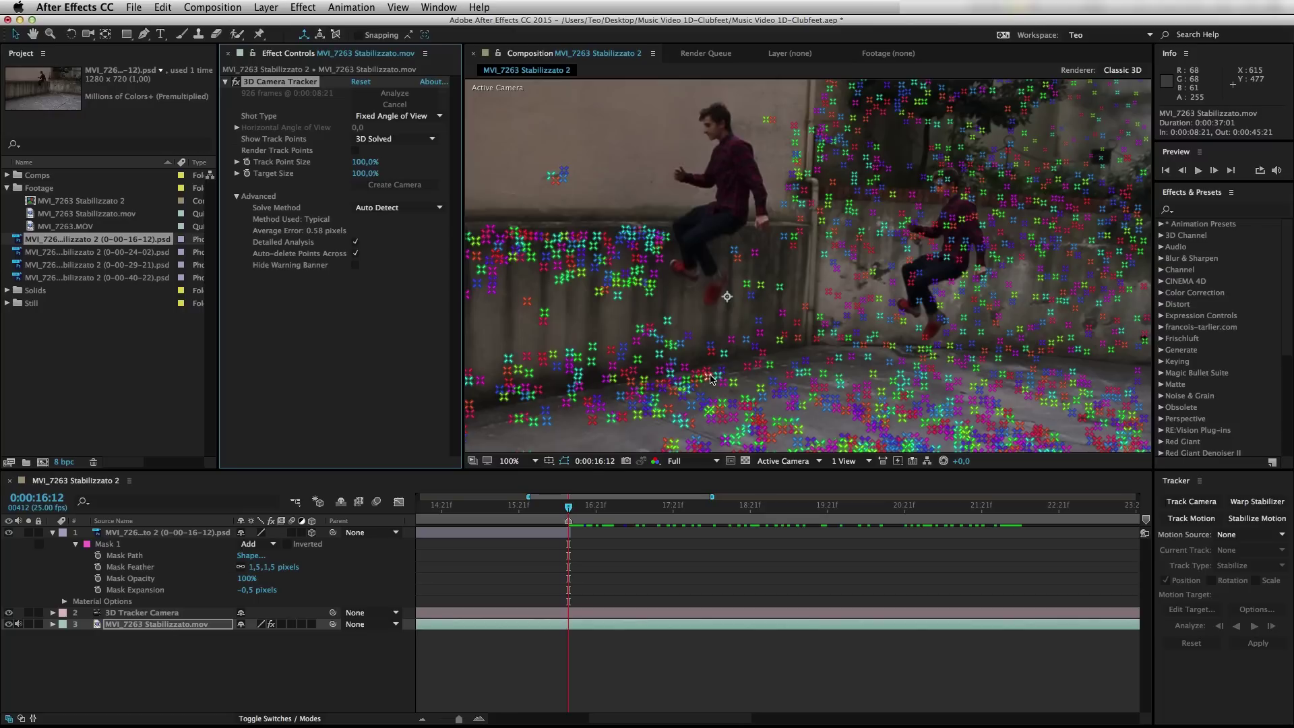
pyautogui.rightClick(711, 378)
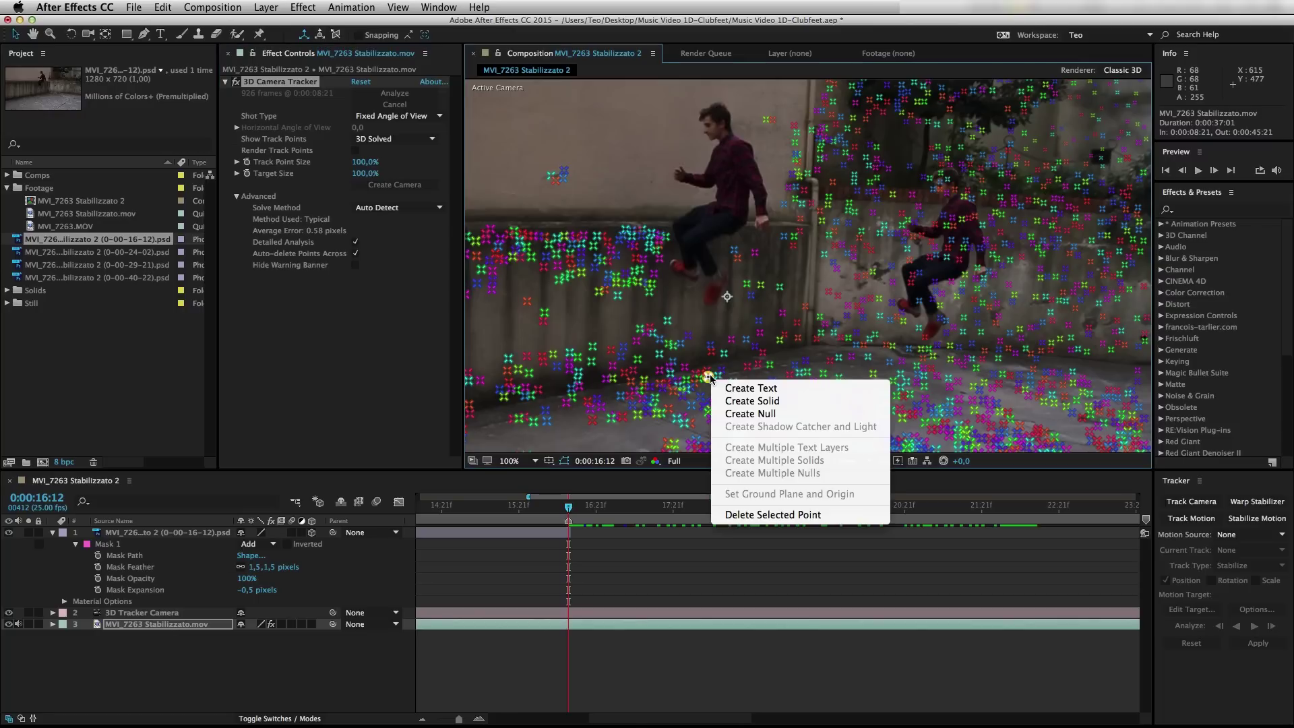
pyautogui.click(734, 413)
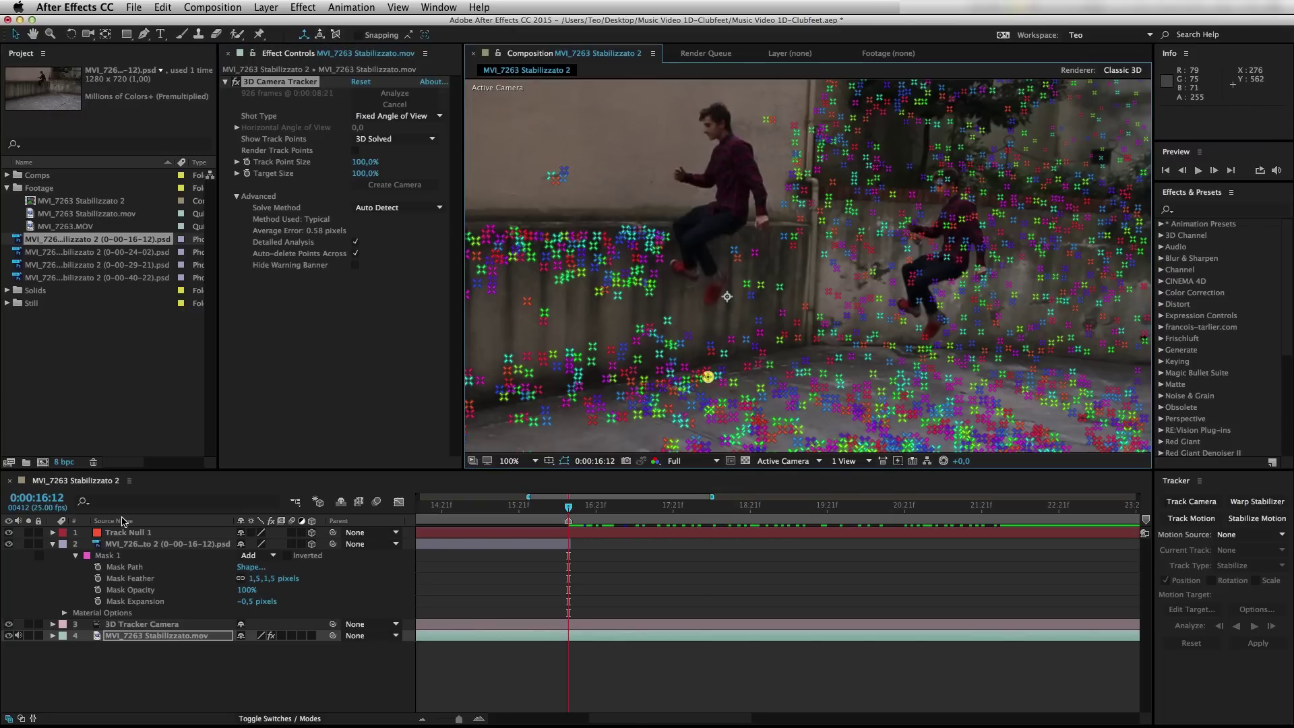
# - Copy the track null's position onto the 0-00-16-12 still layer
pyautogui.click(135, 534)
pyautogui.press('p')
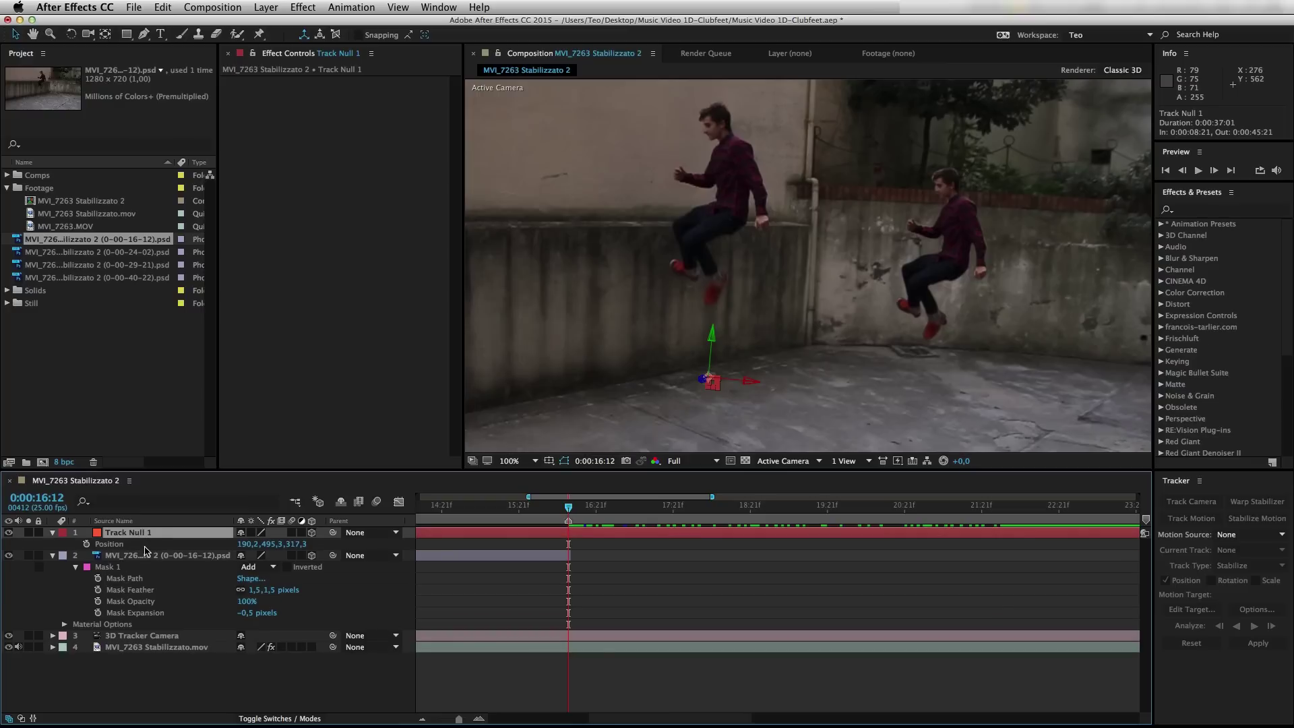
pyautogui.click(149, 553)
pyautogui.press('p')
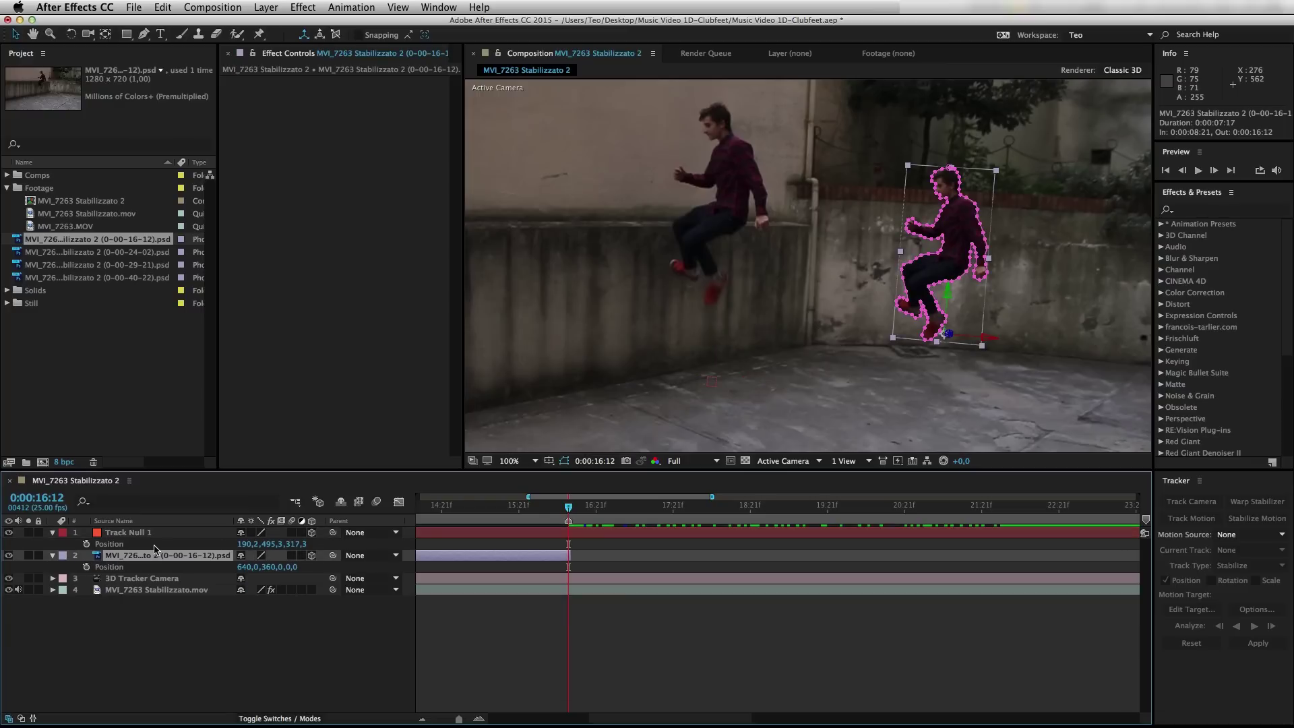
pyautogui.click(109, 543)
pyautogui.hotkey('ctrl', 'c')
pyautogui.click(109, 566)
pyautogui.hotkey('ctrl', 'v')
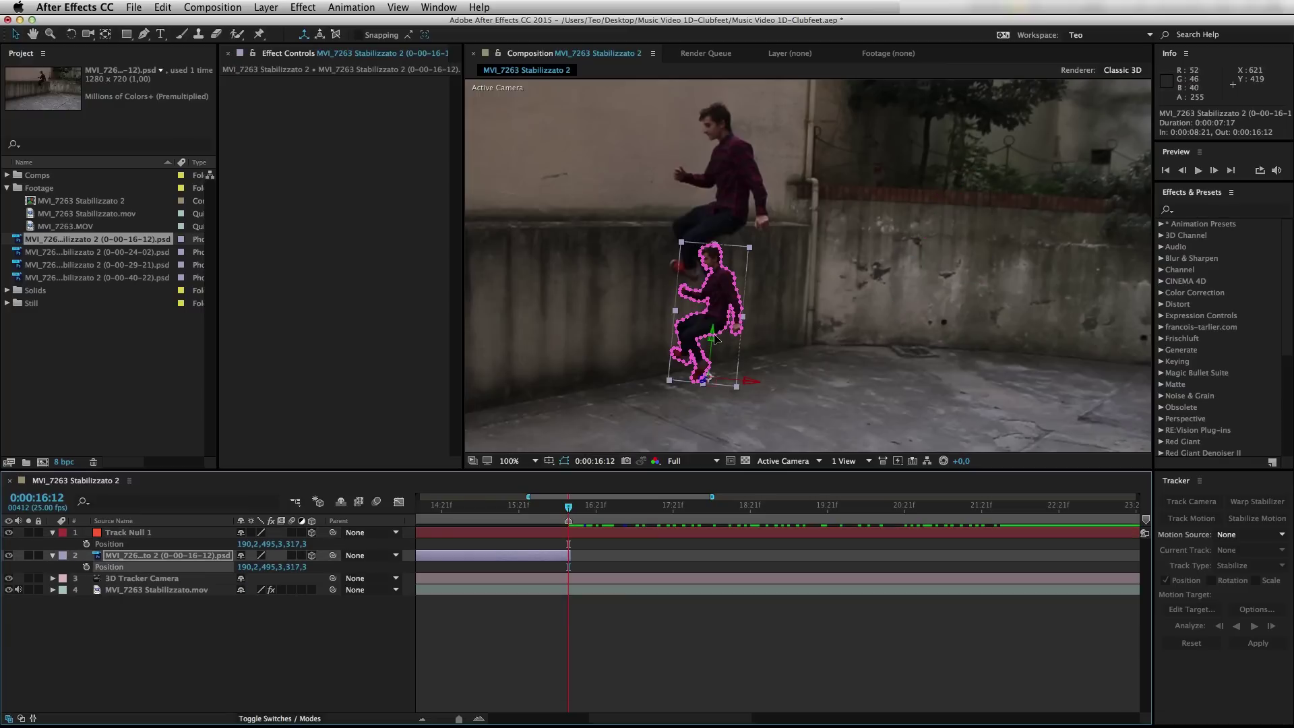
# - Align the 0-00-16-12 still with the jumping man at 143% scale, and delete the track null
pyautogui.moveTo(714, 340); pyautogui.dragTo(704, 261)
pyautogui.press('s')
pyautogui.moveTo(263, 566); pyautogui.dragTo(288, 566)
pyautogui.press('v')
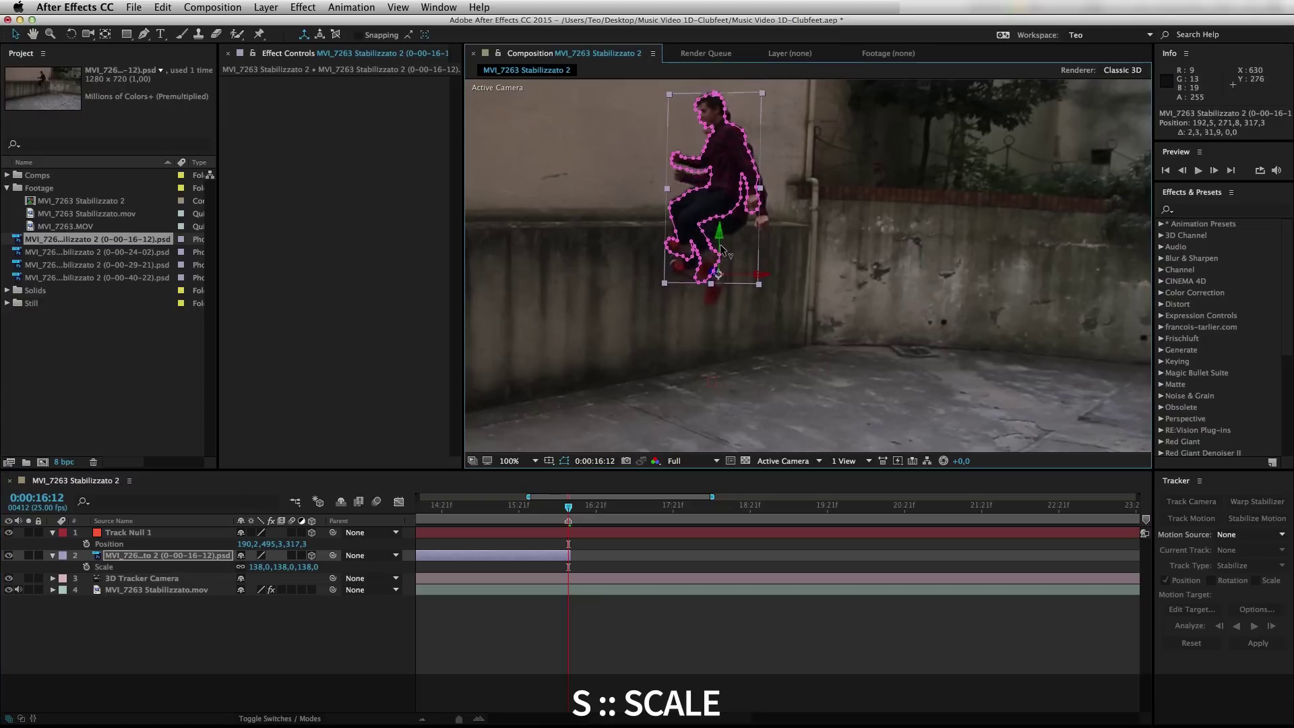
pyautogui.moveTo(723, 242); pyautogui.dragTo(723, 266)
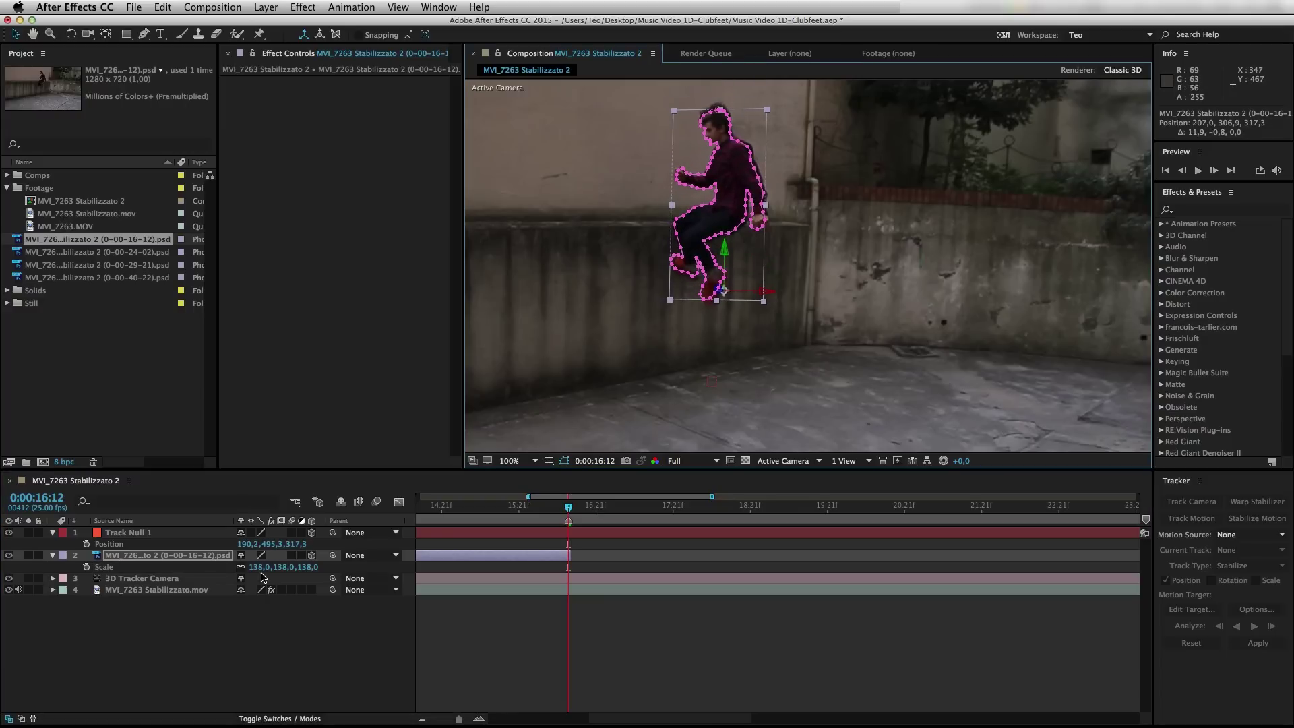
pyautogui.moveTo(256, 567); pyautogui.dragTo(262, 571)
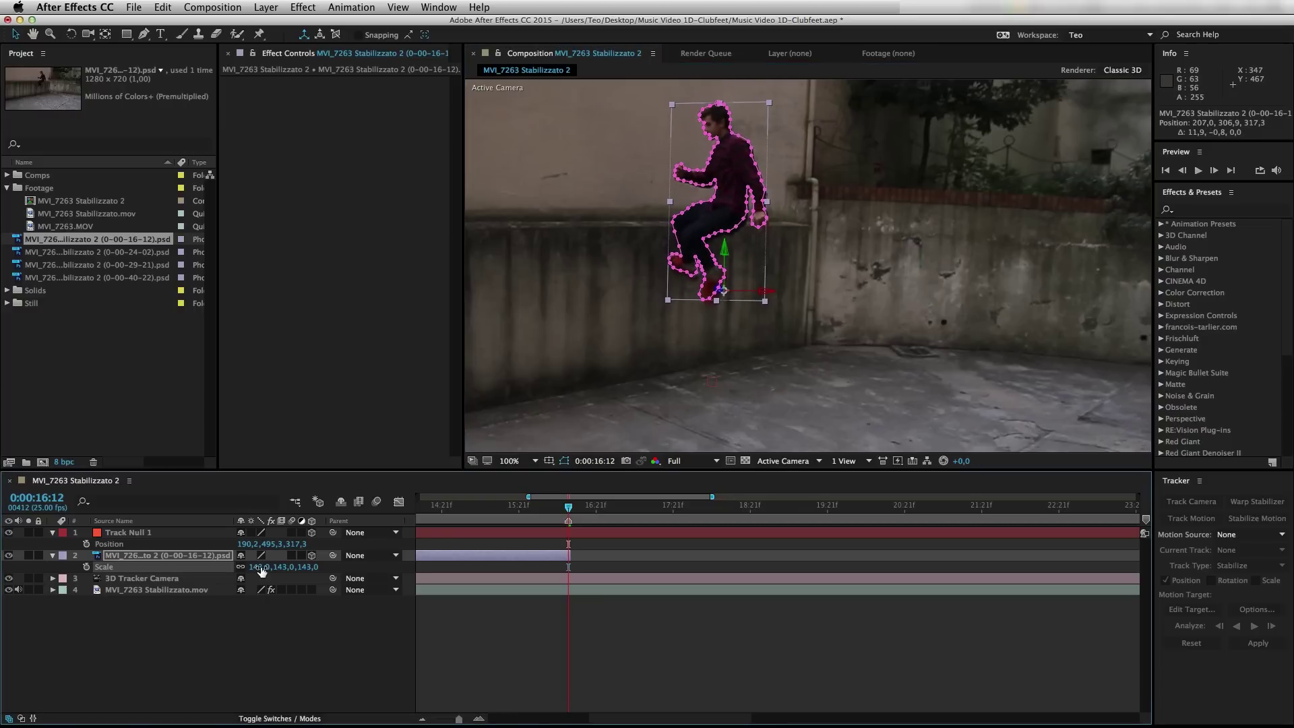
pyautogui.click(137, 533)
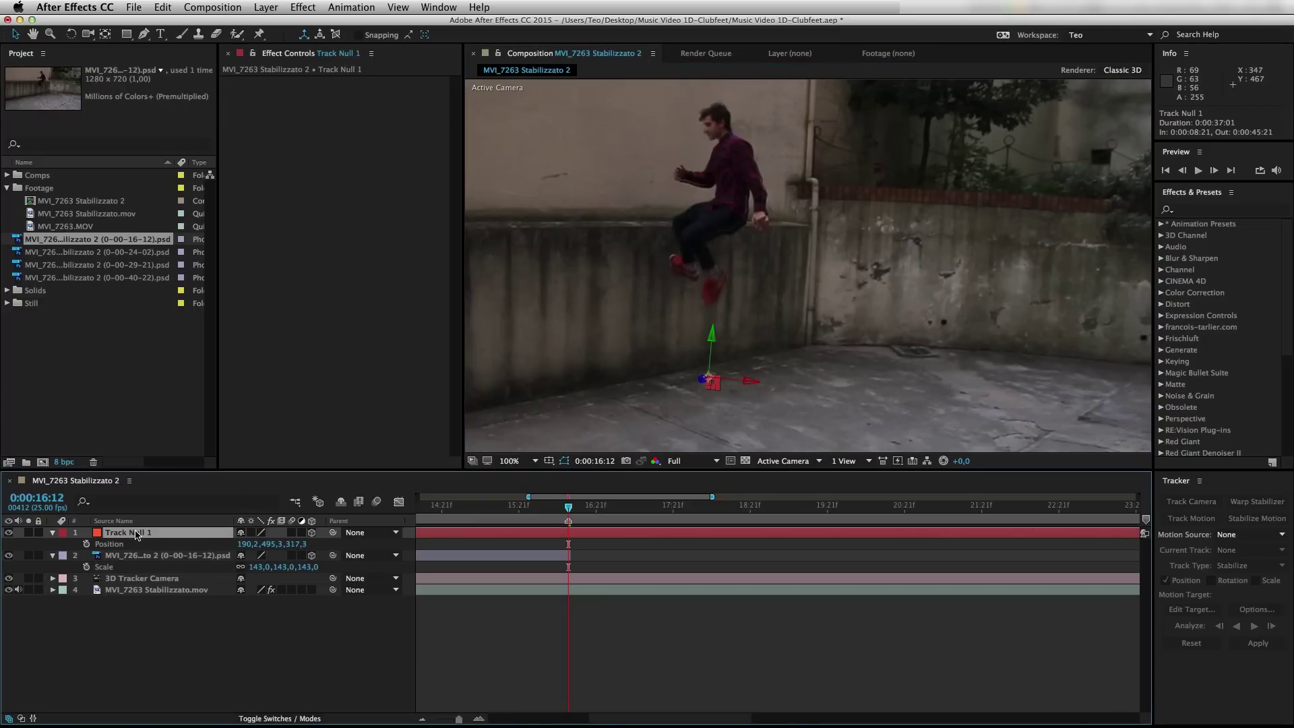
pyautogui.press('Delete')
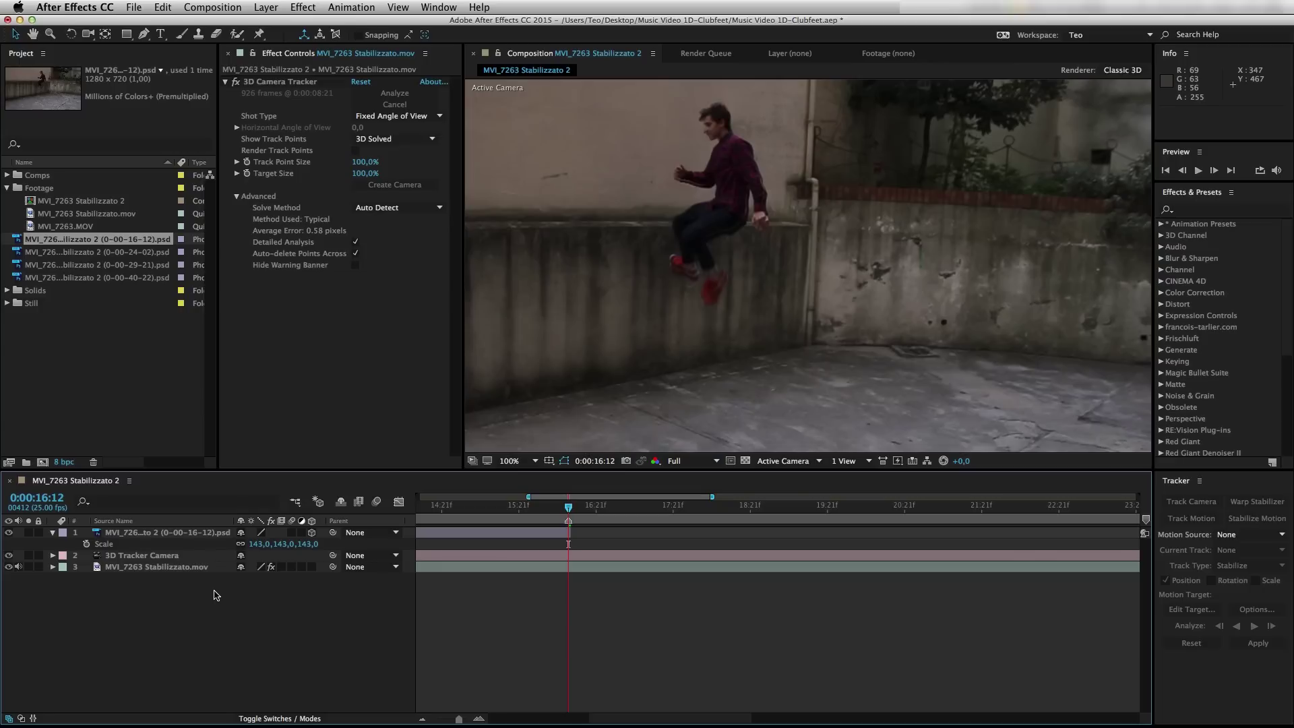
# - Apply the Corner Pin distortion effect to the 0-00-16-12 still
pyautogui.click(189, 534)
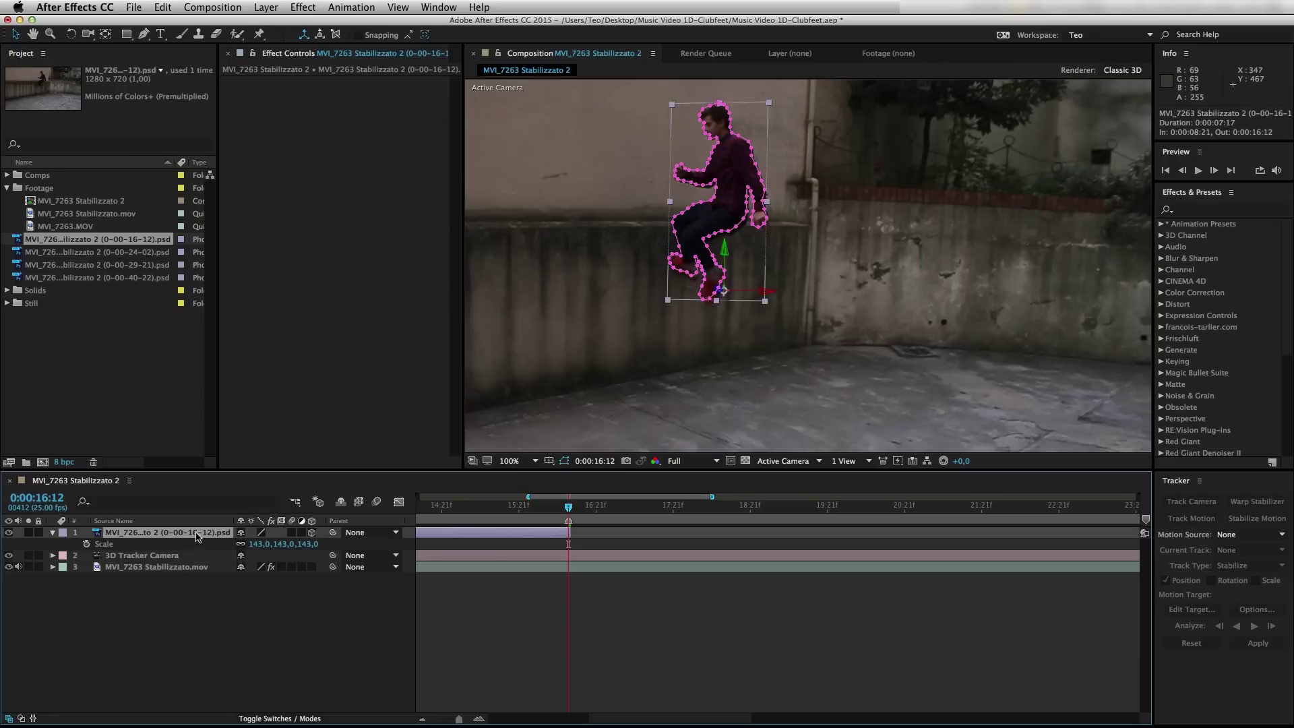
pyautogui.click(1190, 212)
pyautogui.write('corner')
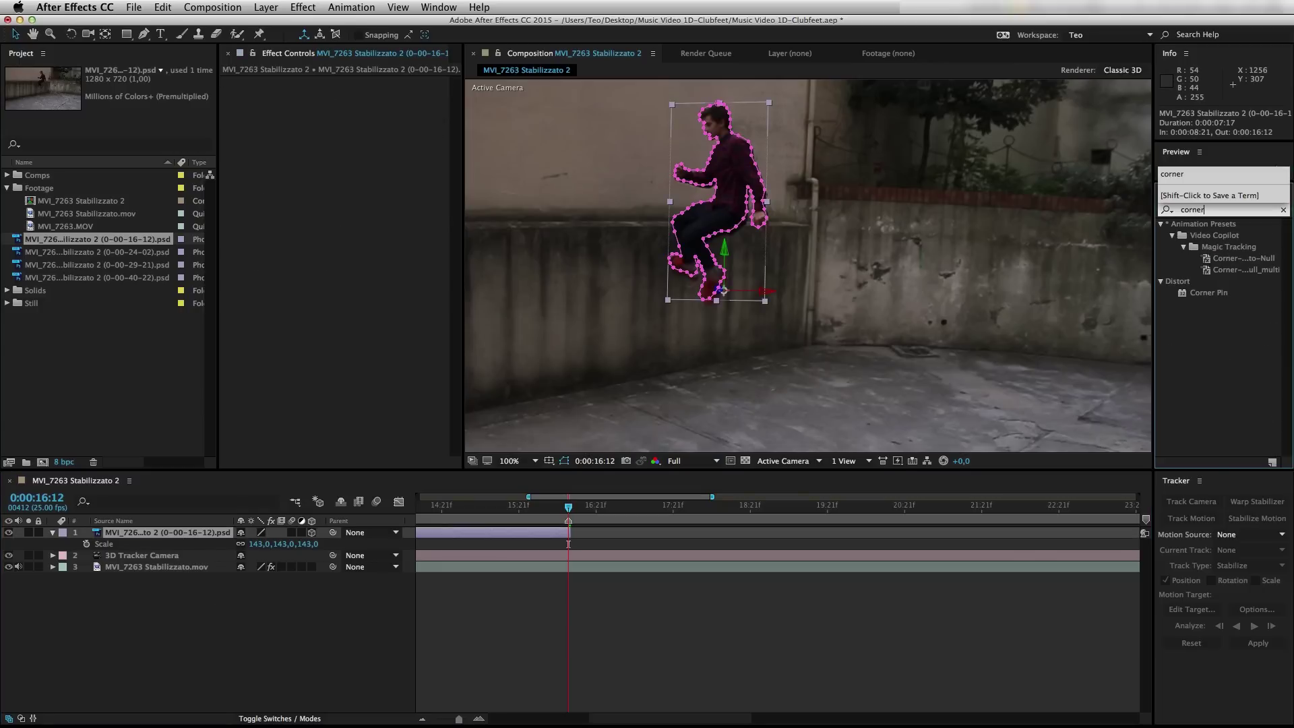
pyautogui.doubleClick(1204, 293)
# - Shift the Corner Pin corners to about -79,-21 and 1262,13 (upper), -45,767 and 1261,701 (lower) to match the man's perspective
pyautogui.press('h')
pyautogui.moveTo(543, 176); pyautogui.dragTo(786, 310)
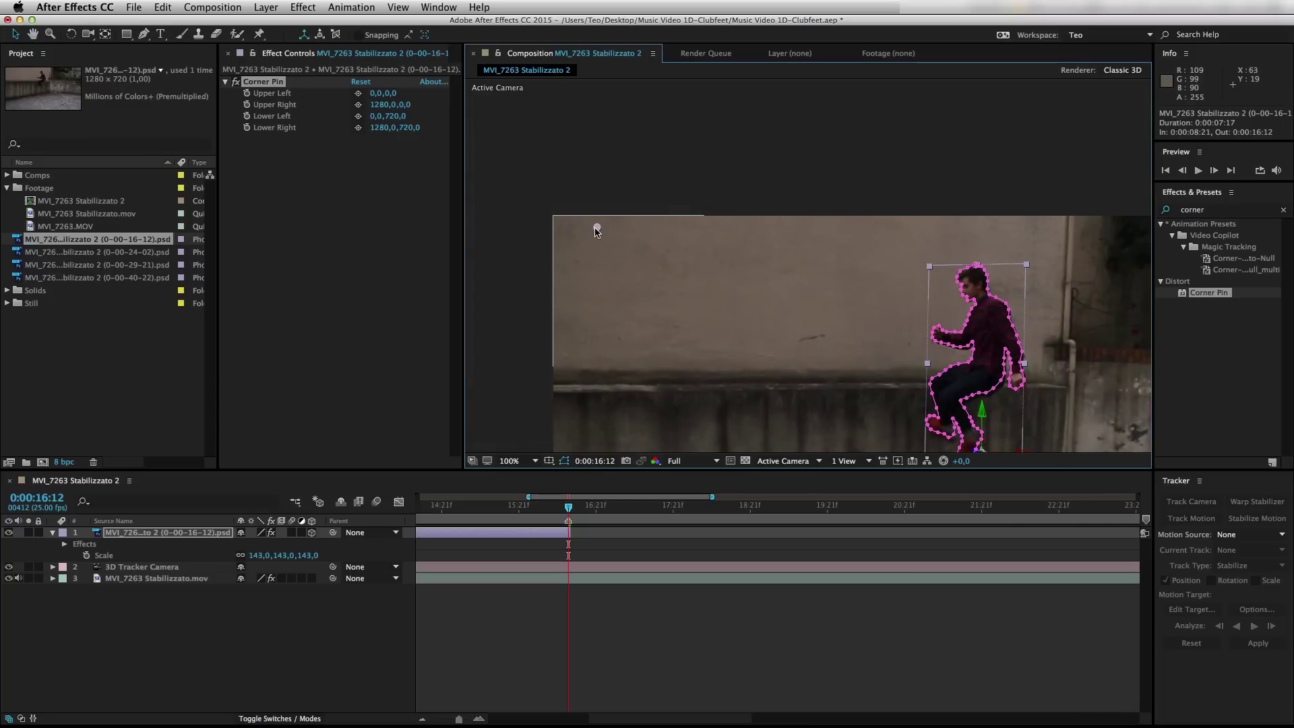
pyautogui.moveTo(596, 229); pyautogui.dragTo(556, 220)
pyautogui.scroll(2, 556, 220)
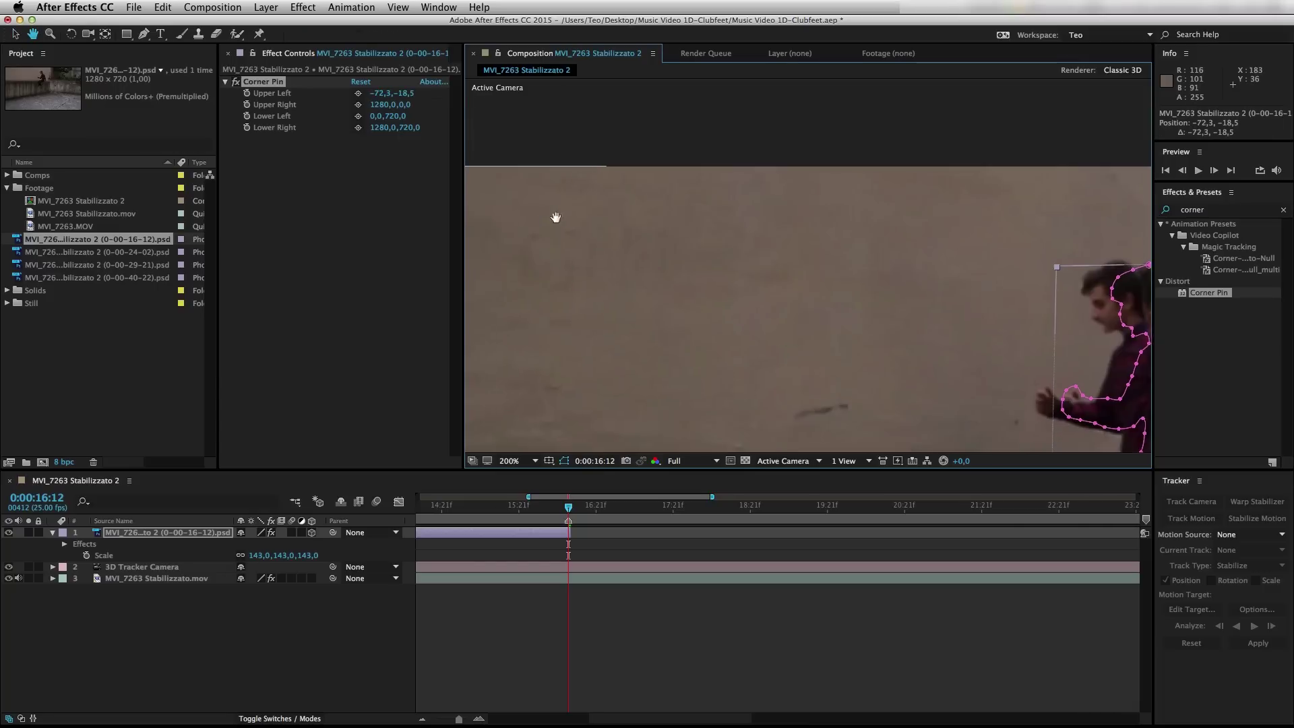
pyautogui.moveTo(611, 421); pyautogui.dragTo(640, 88)
pyautogui.moveTo(655, 177); pyautogui.dragTo(607, 231)
pyautogui.moveTo(1104, 197); pyautogui.dragTo(336, 225)
pyautogui.moveTo(961, 225); pyautogui.dragTo(107, 250)
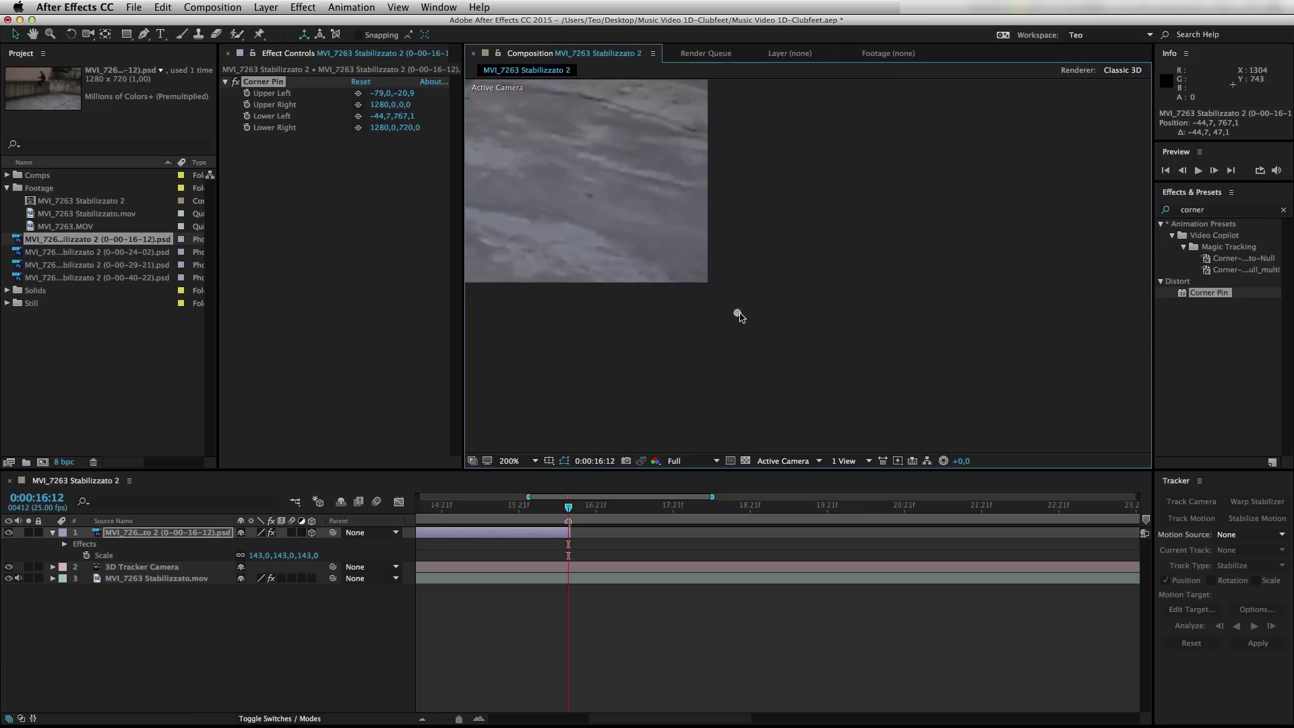
pyautogui.scroll(10, 708, 130)
pyautogui.moveTo(746, 256); pyautogui.dragTo(746, 256)
pyautogui.moveTo(482, 431); pyautogui.dragTo(1150, 225)
pyautogui.click(202, 630)
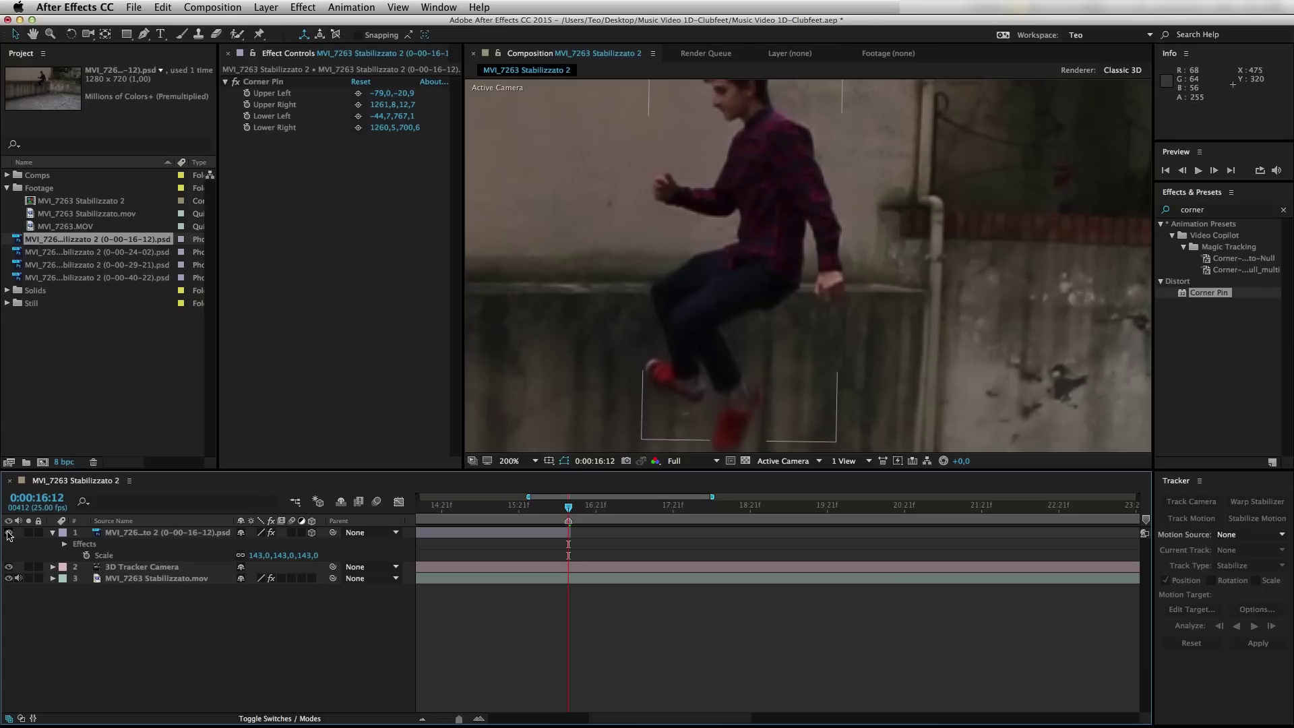
# - Review the frozen clone against the footage at frames before and after 0:00:16:12
pyautogui.press(',')
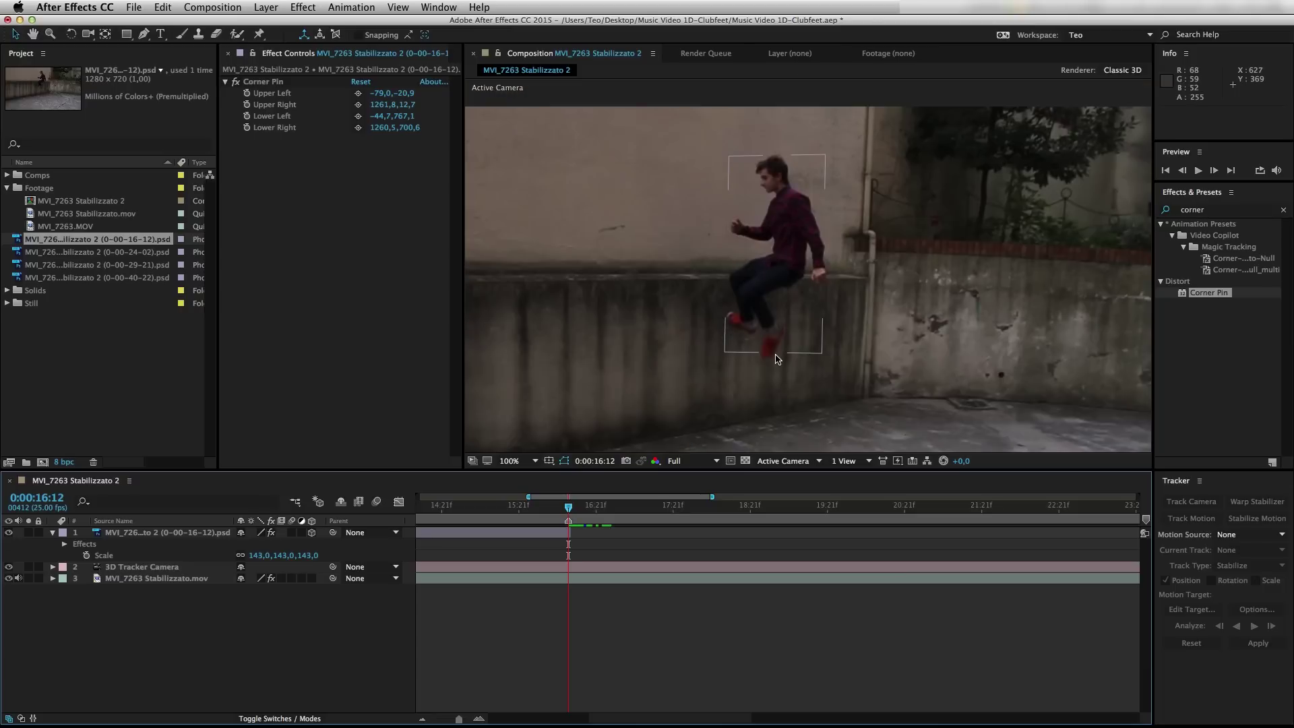
pyautogui.press(',')
pyautogui.moveTo(568, 509); pyautogui.dragTo(515, 510)
pyautogui.hscroll(-1, 586, 529)
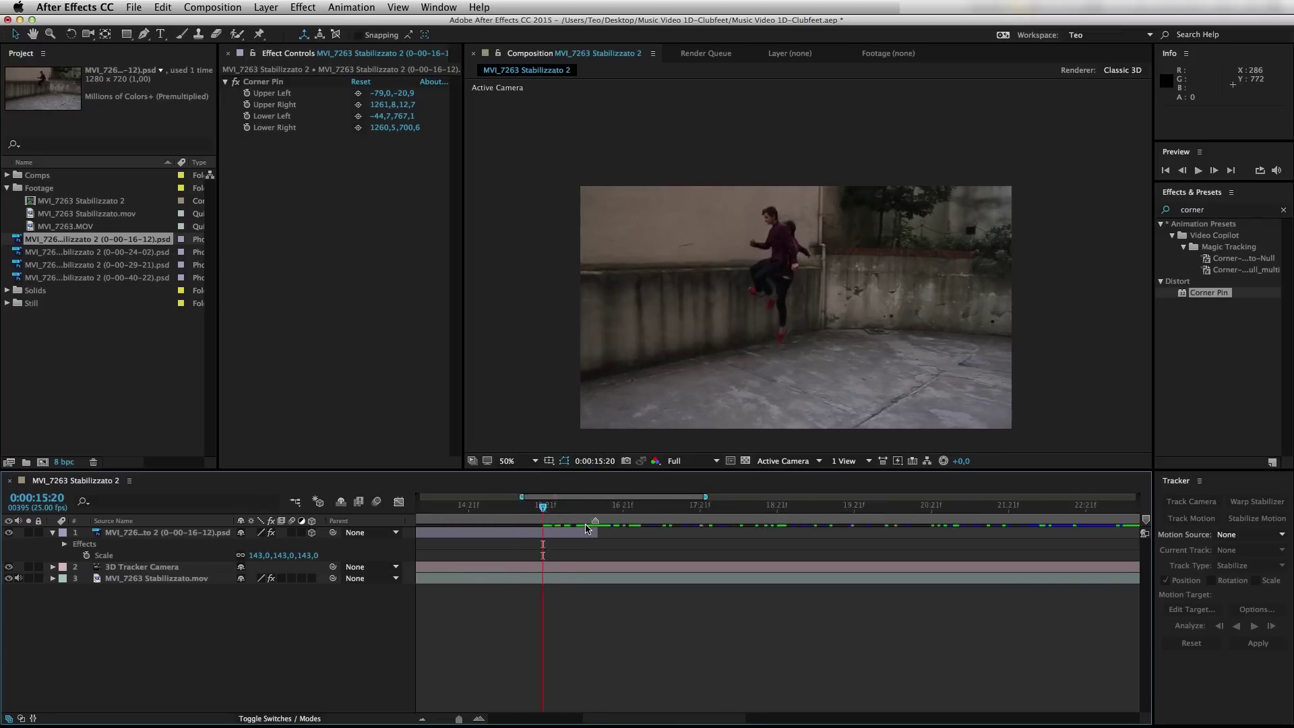
pyautogui.hscroll(-5, 586, 529)
pyautogui.moveTo(459, 718); pyautogui.dragTo(441, 719)
pyautogui.moveTo(439, 508); pyautogui.dragTo(595, 513)
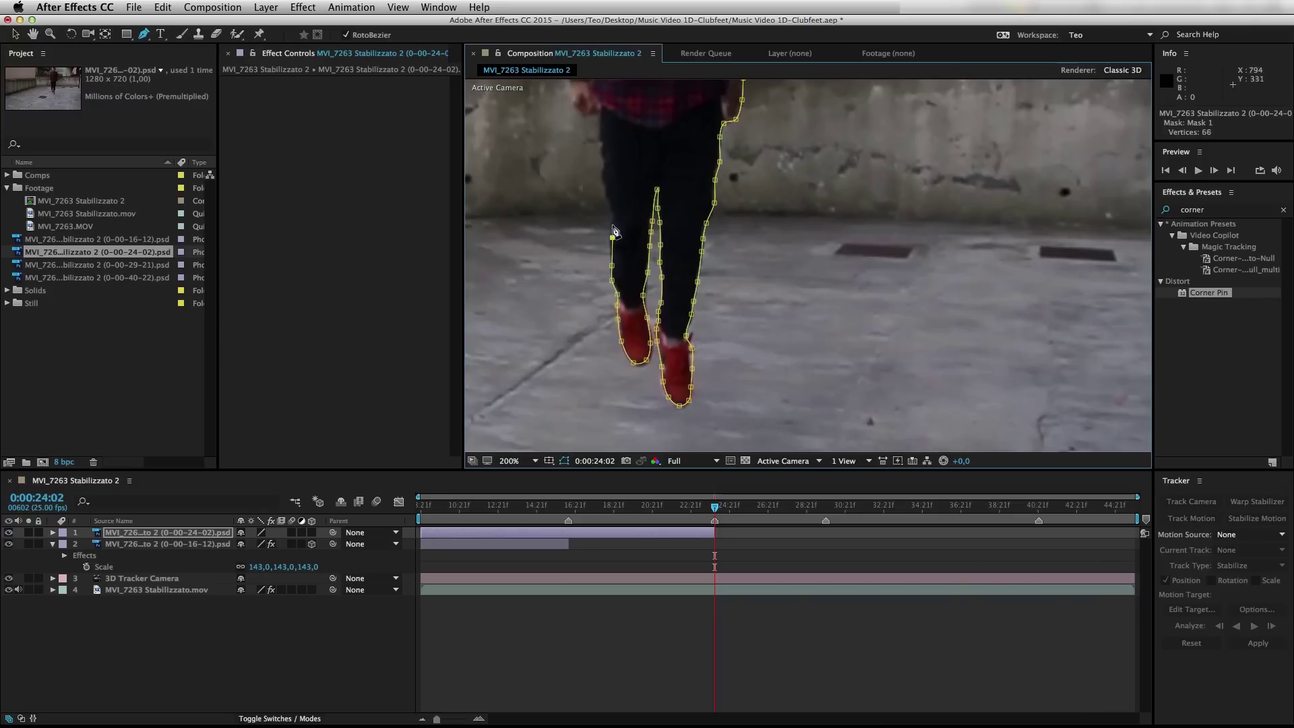
# - Repeat the masking, 3D placement and corner pinning for the 0-00-24-02, 0-00-29-21 and 0-00-40-22 stills
pyautogui.scroll(-4, 614, 232)
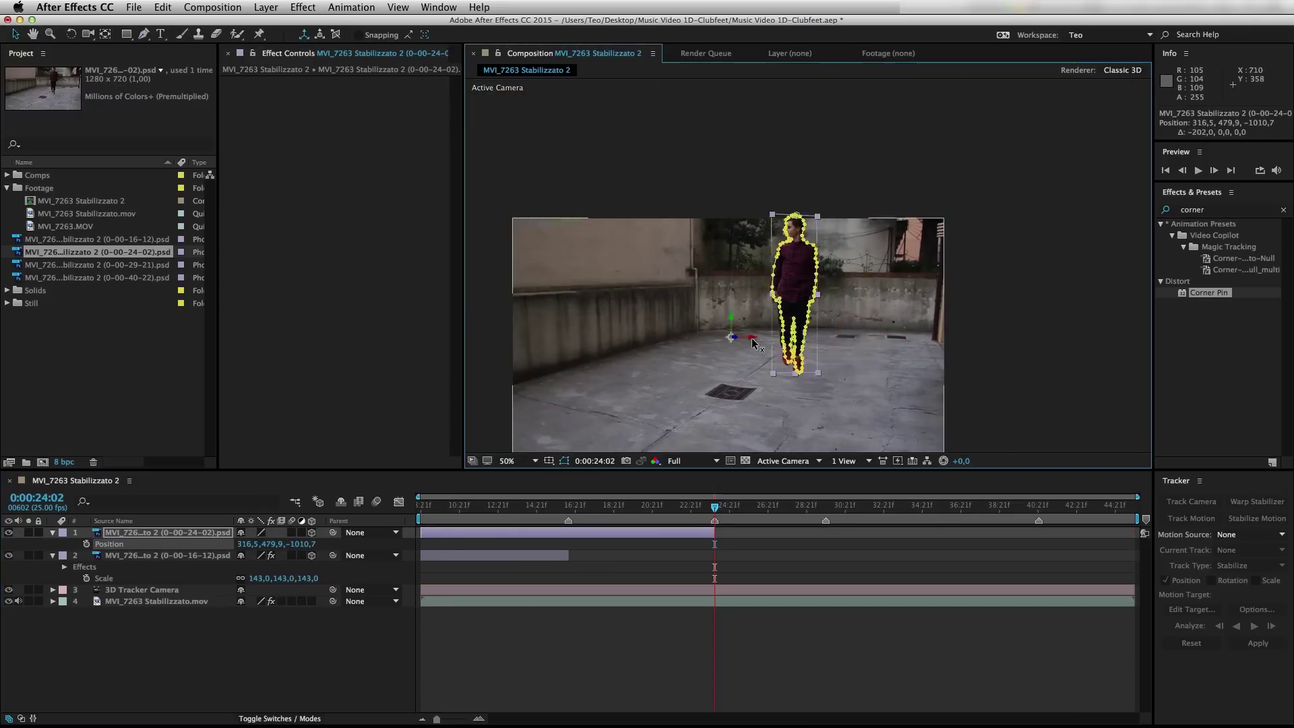
pyautogui.scroll(3, 683, 347)
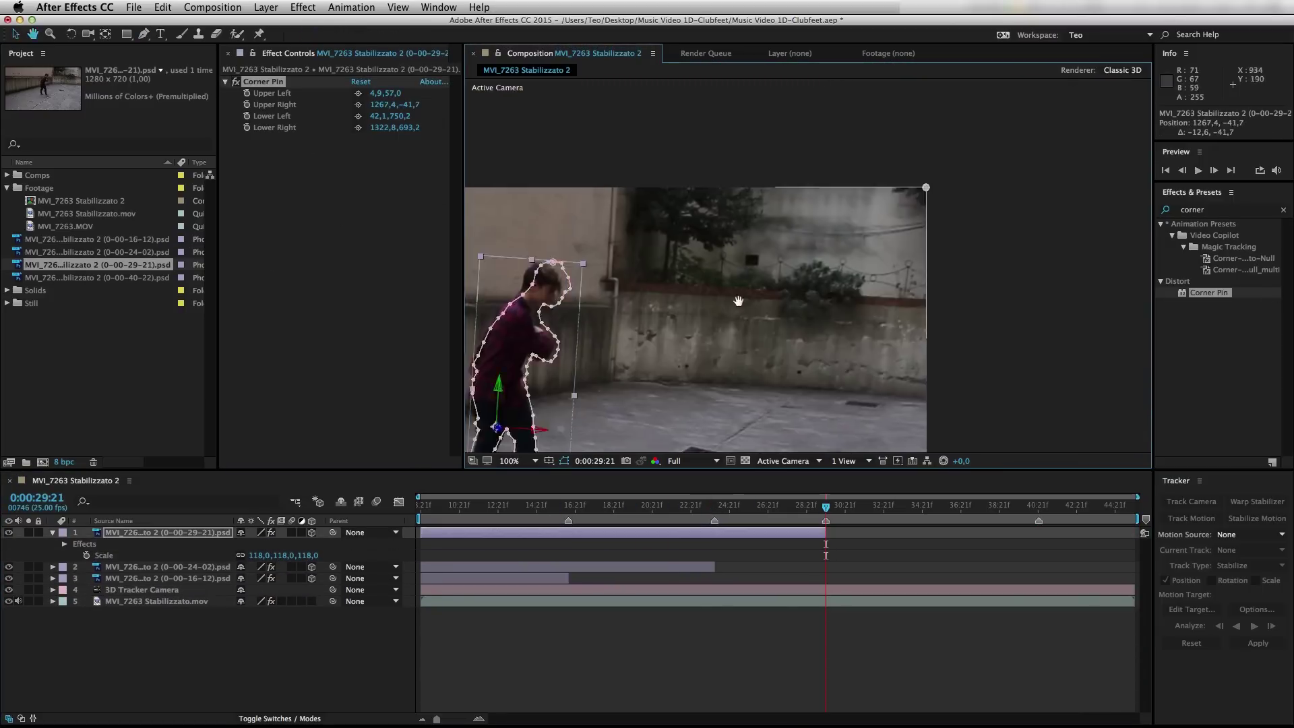
pyautogui.moveTo(826, 506); pyautogui.dragTo(836, 510)
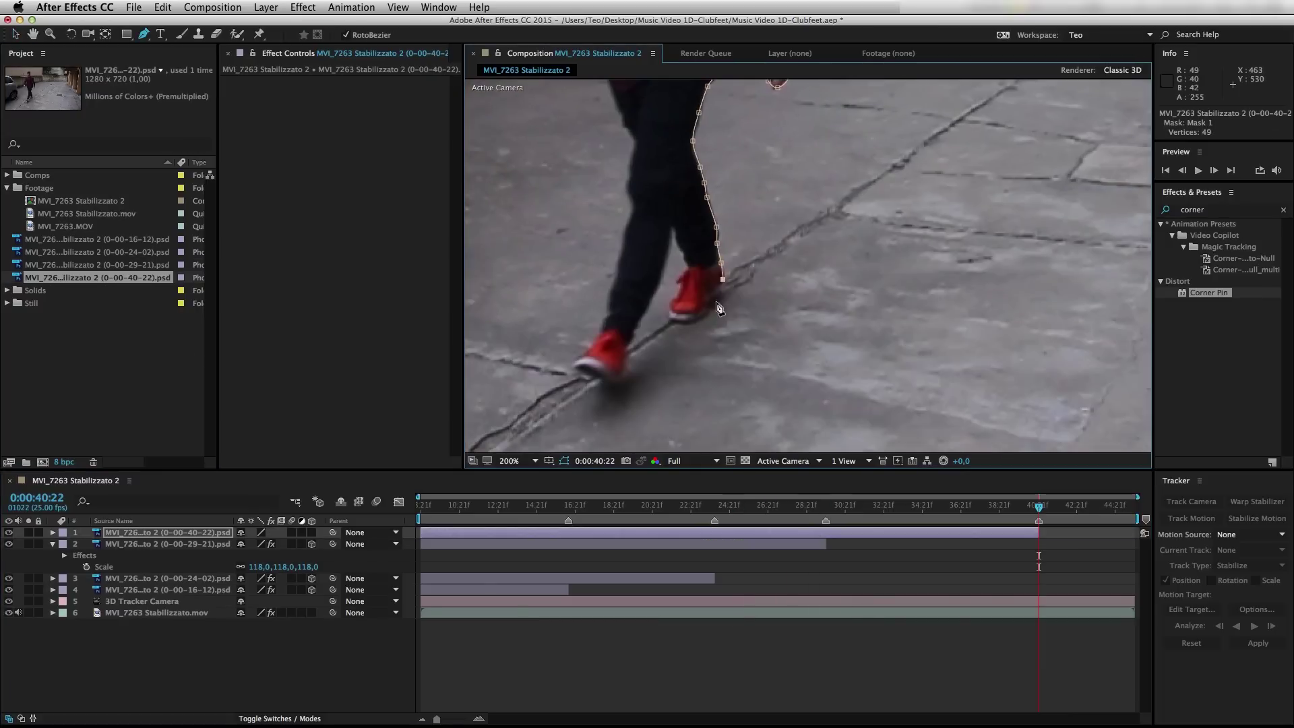
pyautogui.scroll(5, 683, 263)
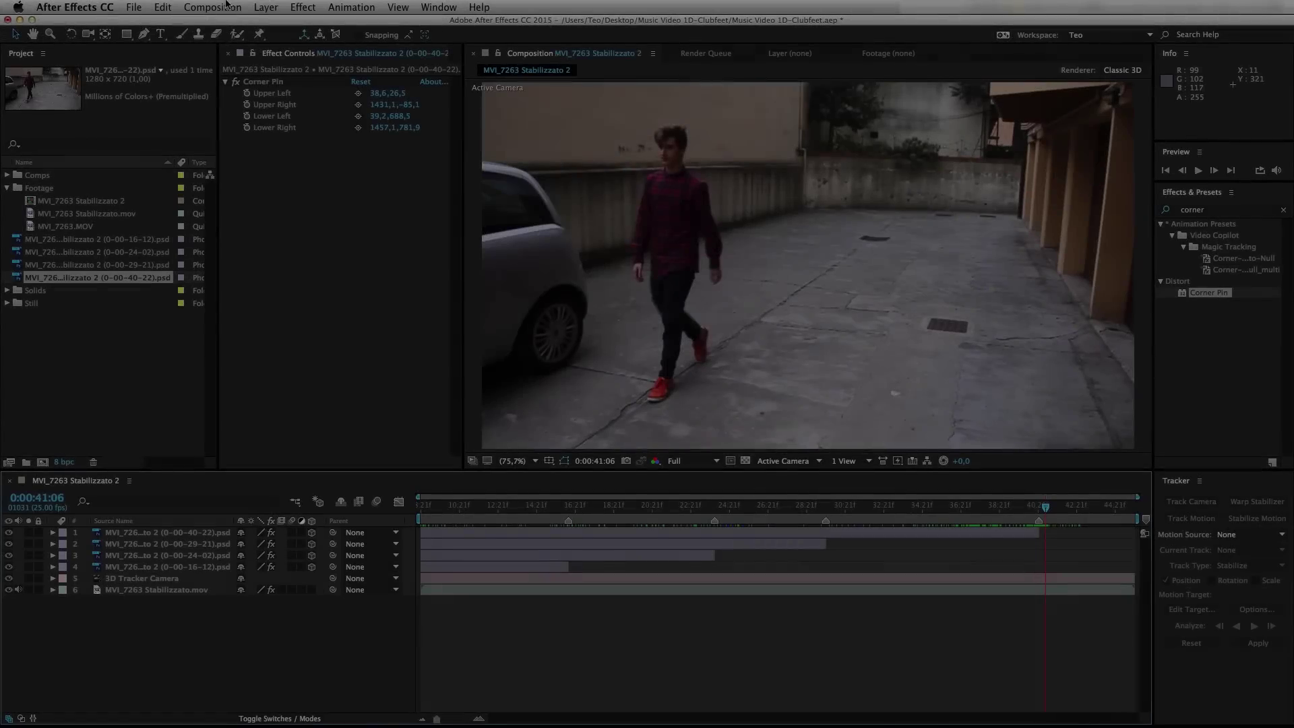
# - Add a new adjustment layer above all the stills and footage
pyautogui.click(264, 7)
pyautogui.moveTo(272, 24)
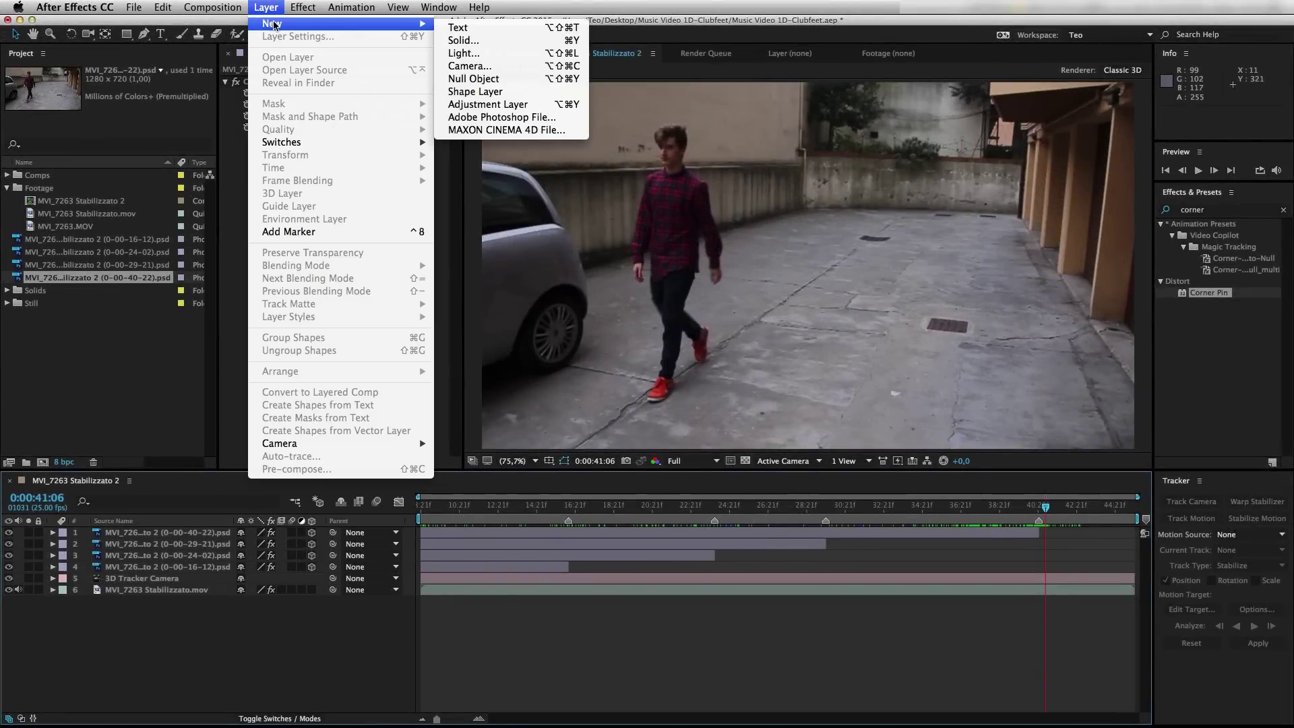
pyautogui.click(556, 106)
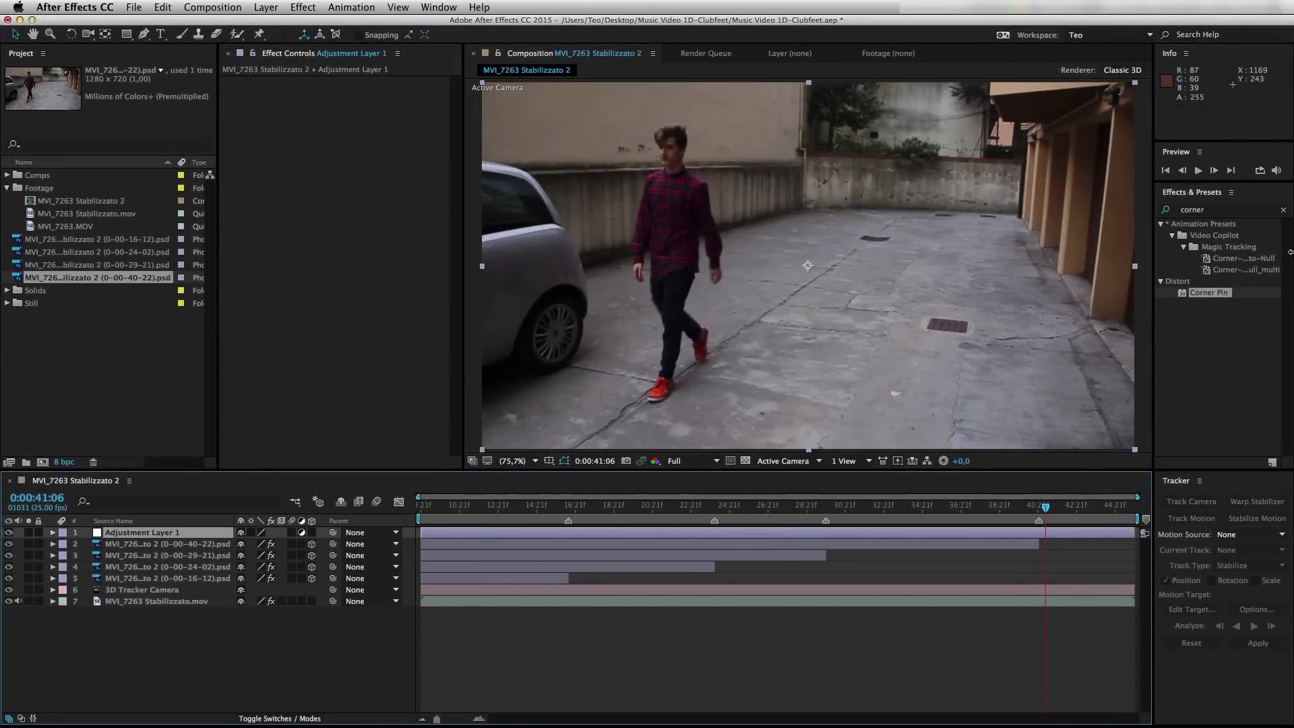
# - Apply Magic Bullet Looks to the adjustment layer and open its look for editing
pyautogui.click(1209, 210)
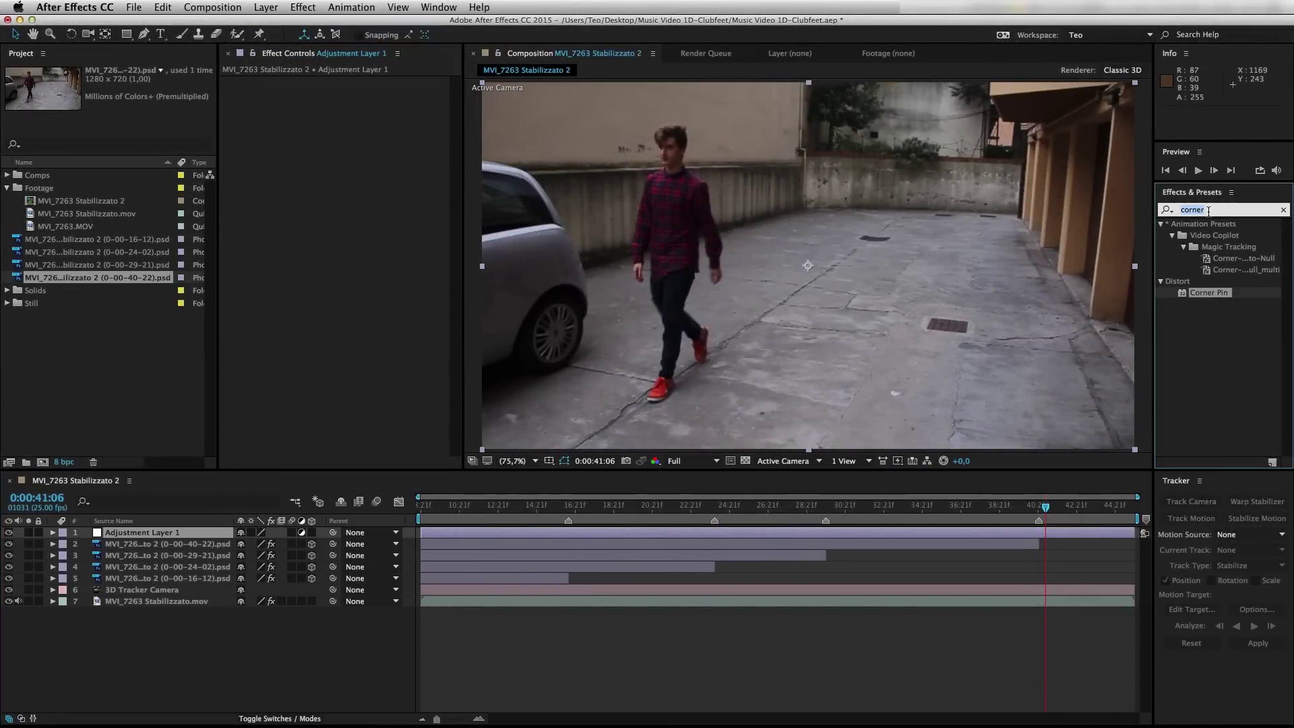
pyautogui.write('look')
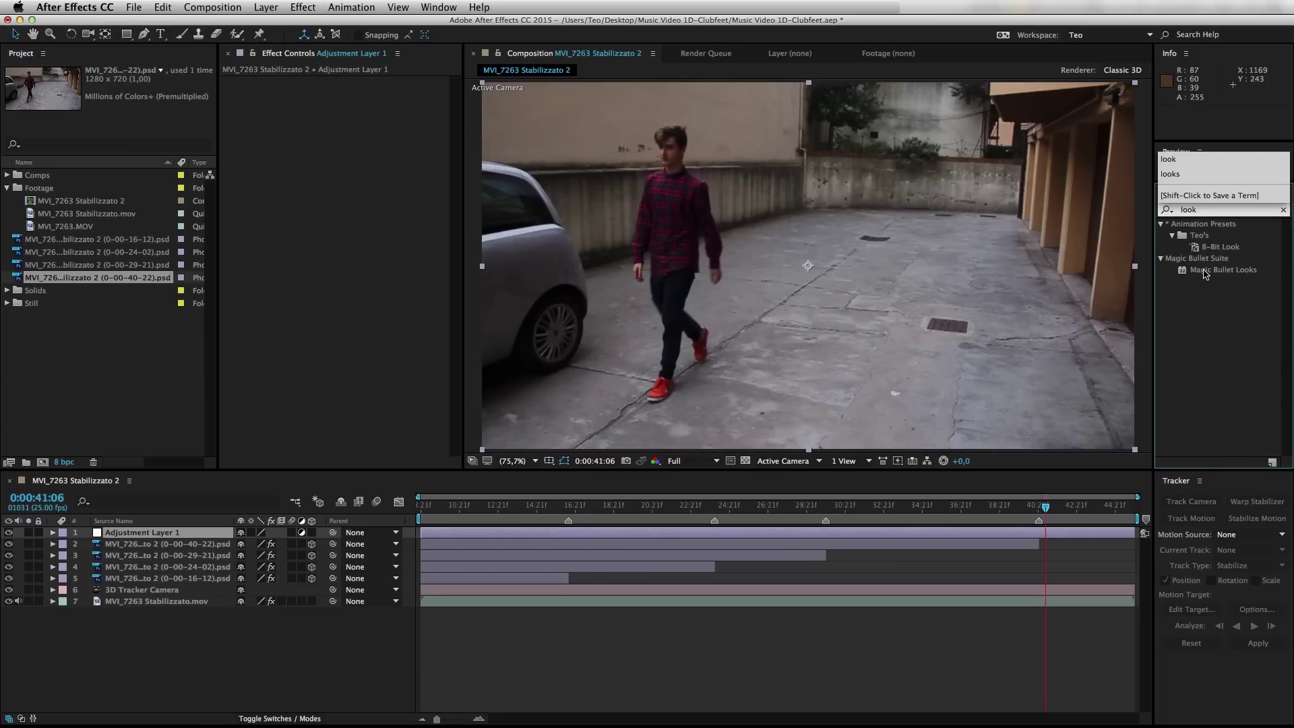
pyautogui.moveTo(1204, 273); pyautogui.dragTo(360, 251)
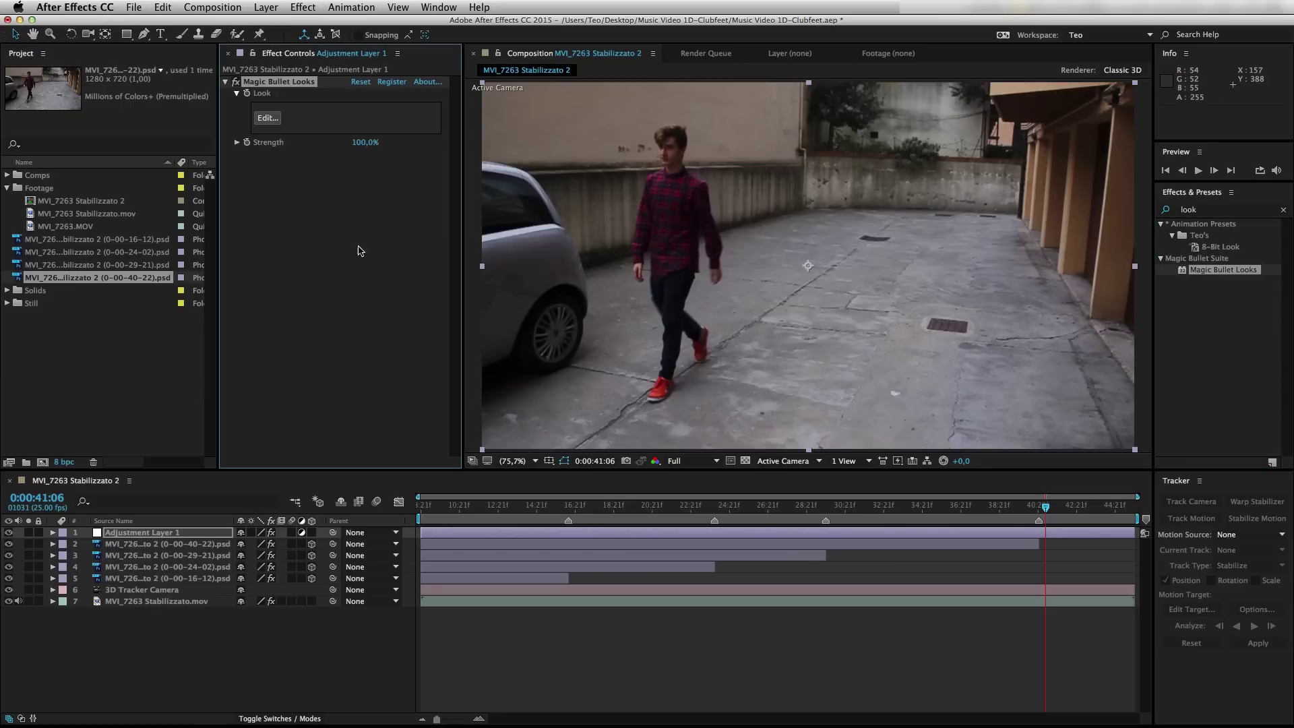
pyautogui.click(266, 115)
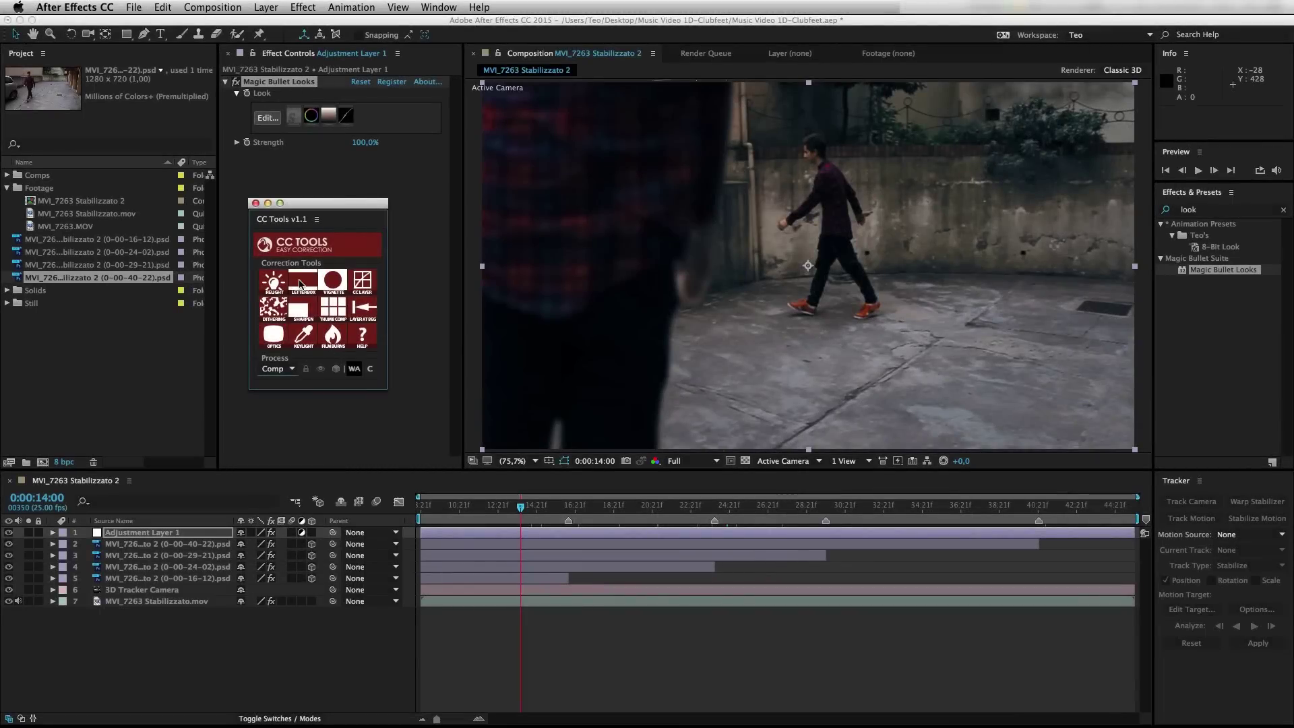
# - Add a letterbox layer over the composition with CC Tools
pyautogui.click(300, 284)
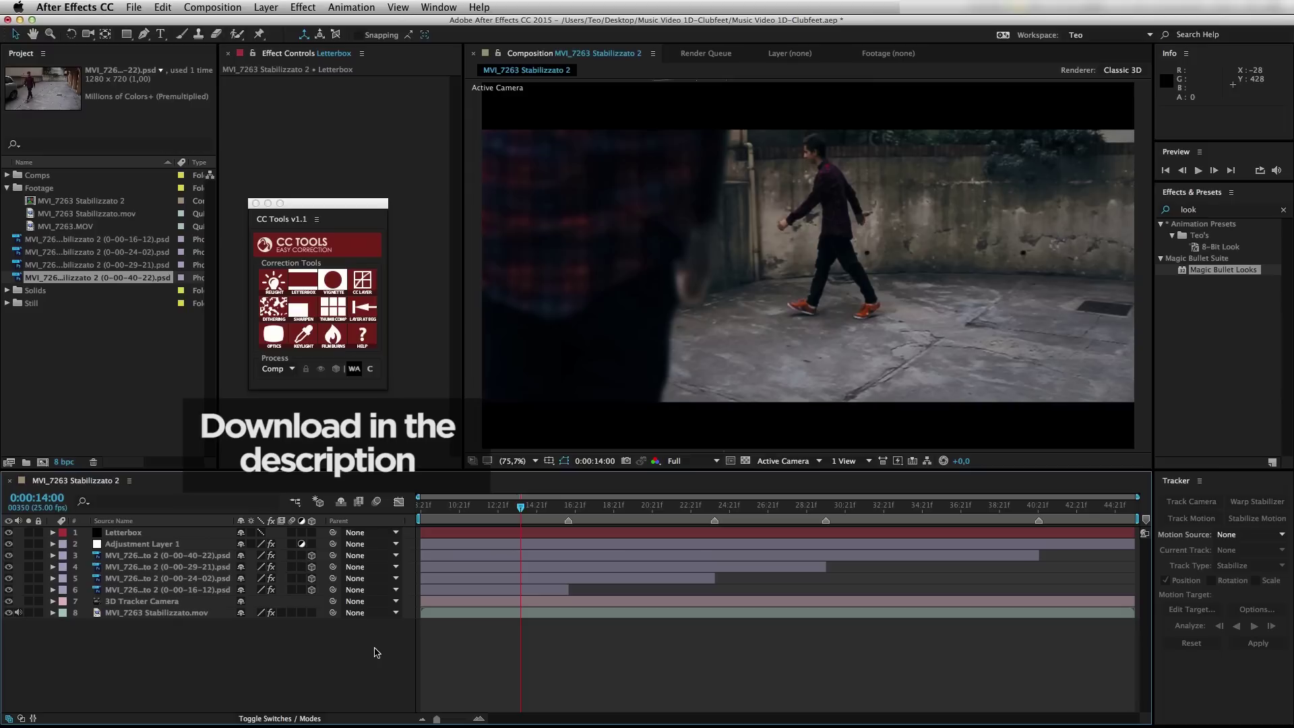
pyautogui.click(142, 532)
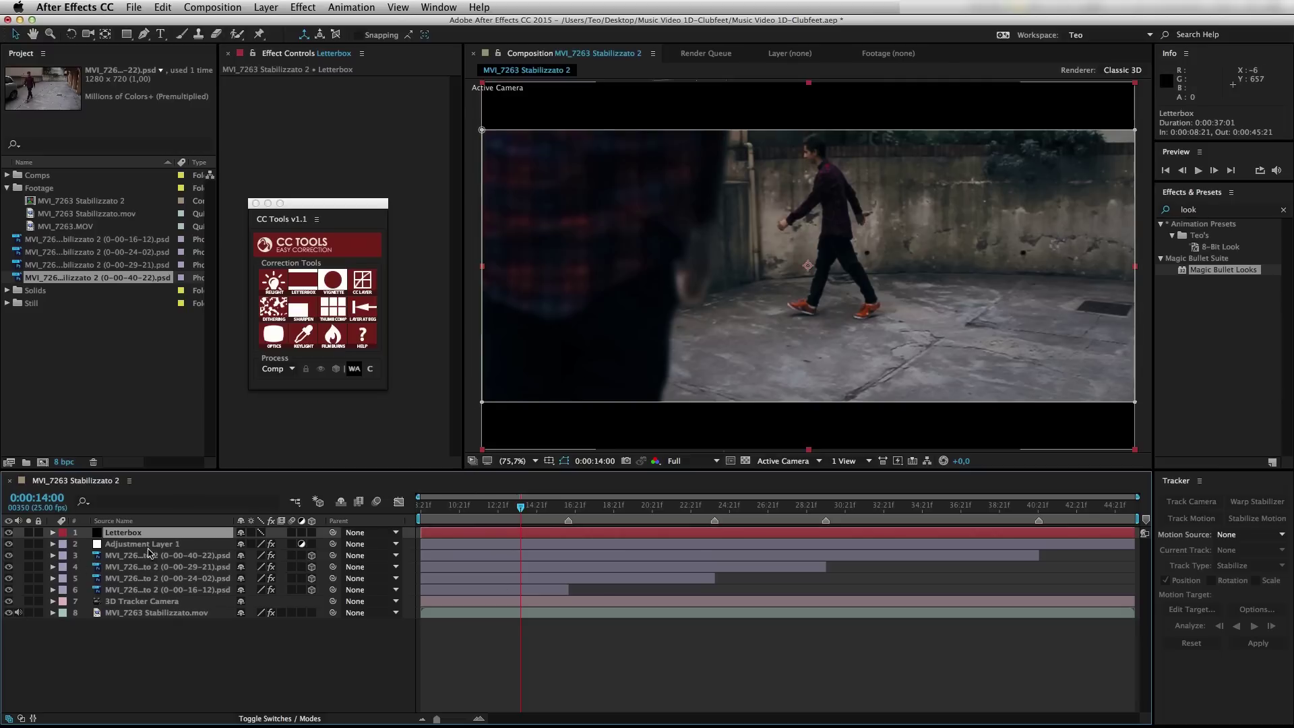
# - Pre-compose the four stills, the 3D tracker camera and the stabilized footage into a composition named Effect, moving all attributes
pyautogui.moveTo(167, 641); pyautogui.dragTo(179, 563)
pyautogui.press('super+shift+c')
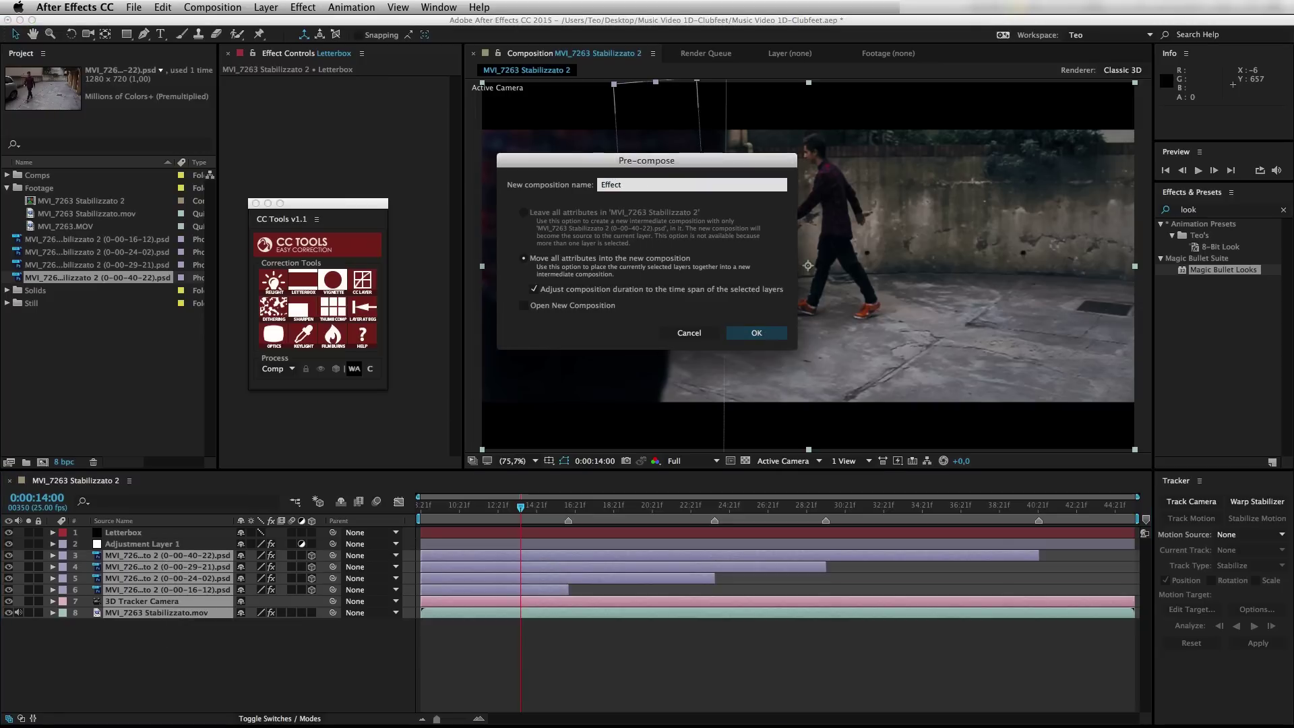
pyautogui.press('Return')
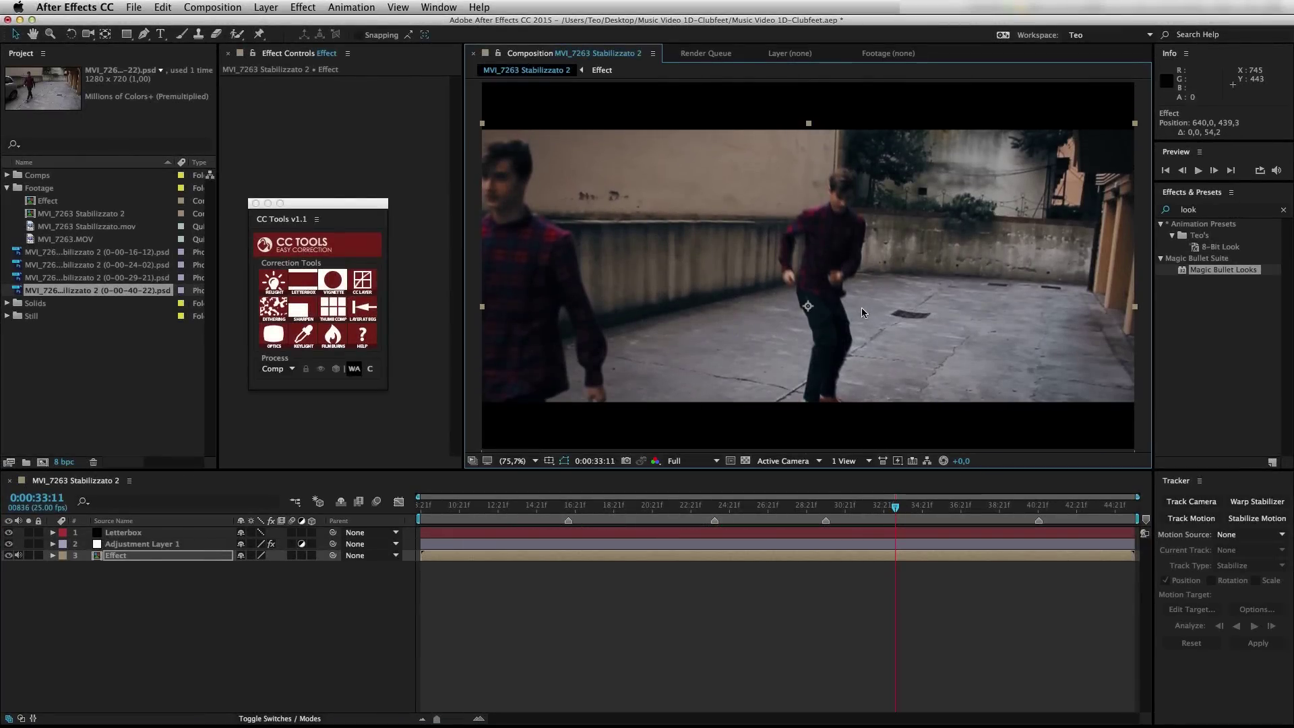
# - Review the graded, letterboxed clone effect through to the end of the composition
pyautogui.click(472, 507)
pyautogui.moveTo(453, 511); pyautogui.dragTo(1132, 514)
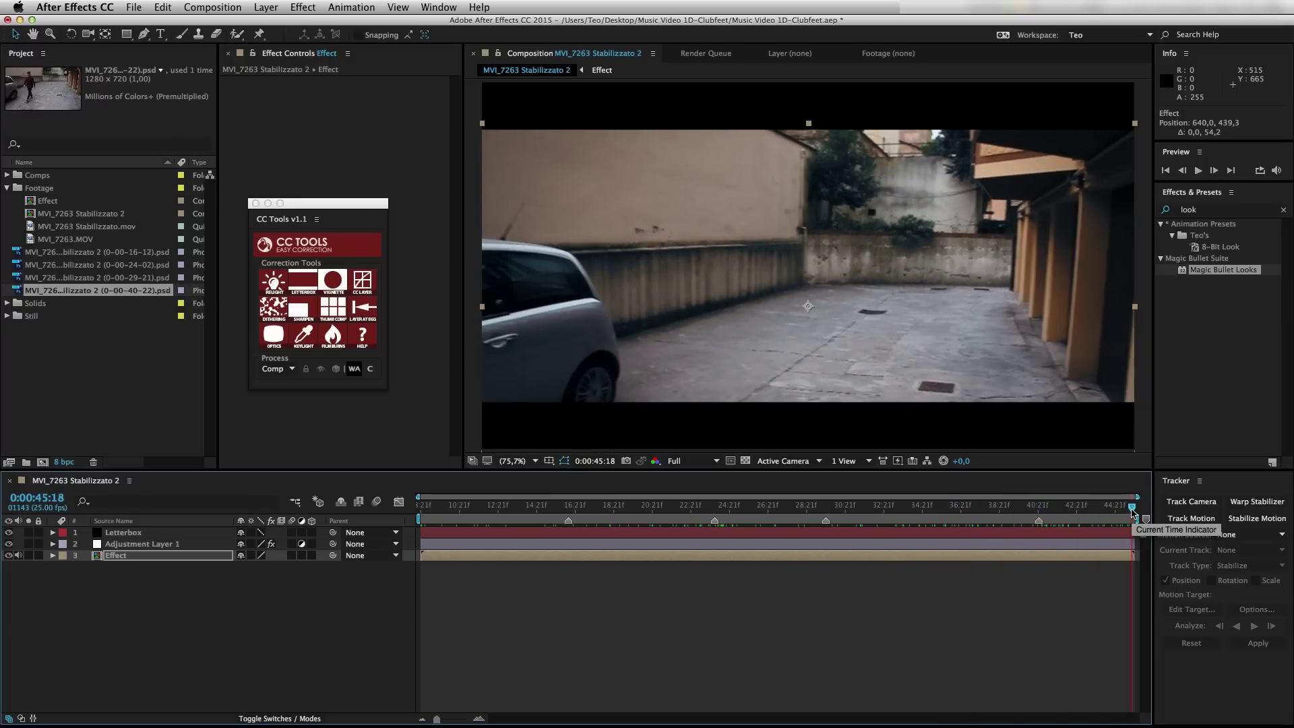